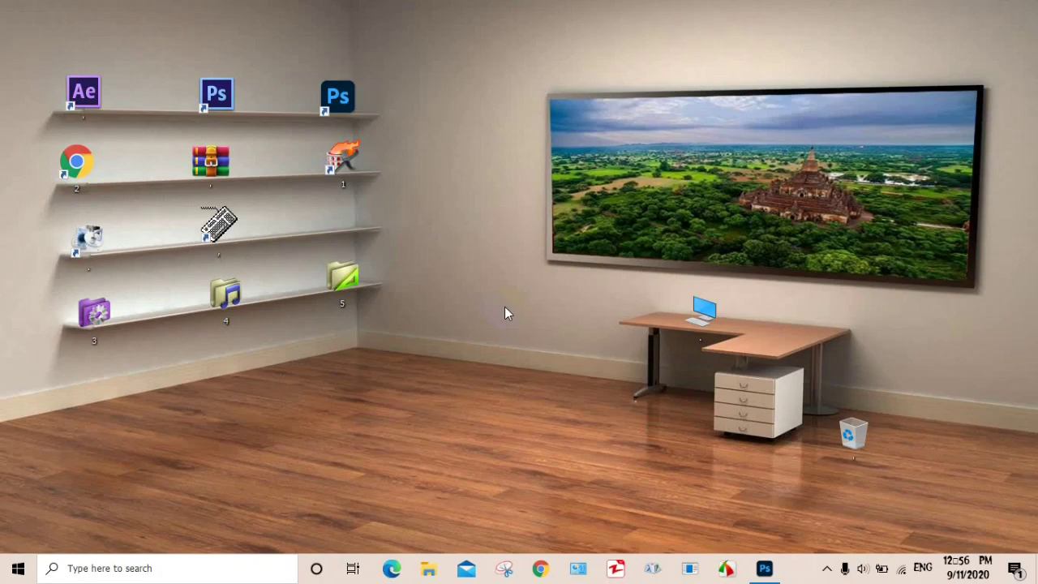
Step: Switch to Photoshop, create a 1280 × 720 px document at 72 ppi with the dark green background, and unlock its background layer
left_click(764, 568)
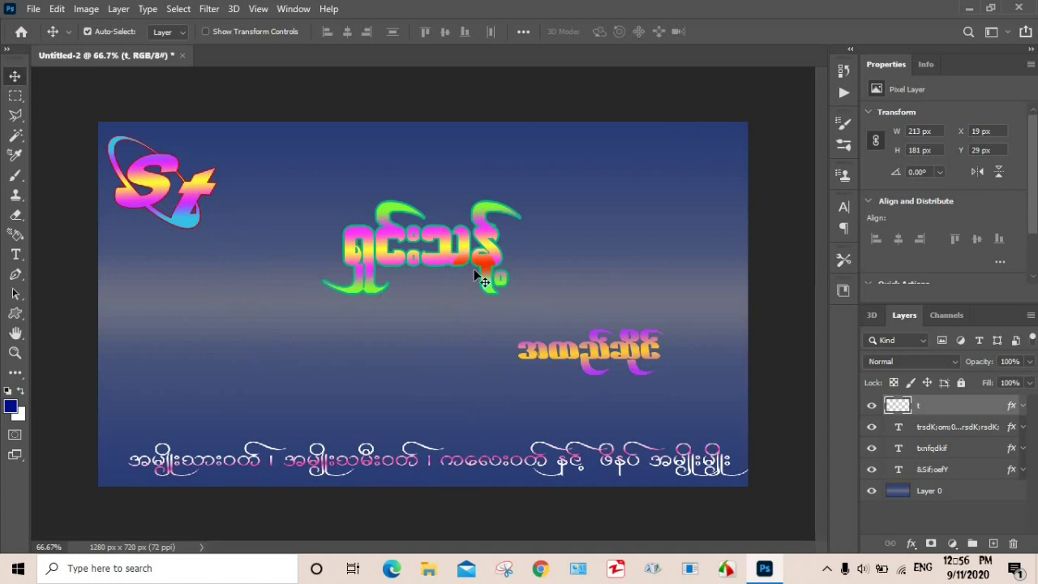
left_click(33, 9)
mouse_move(63, 13)
left_click(33, 24)
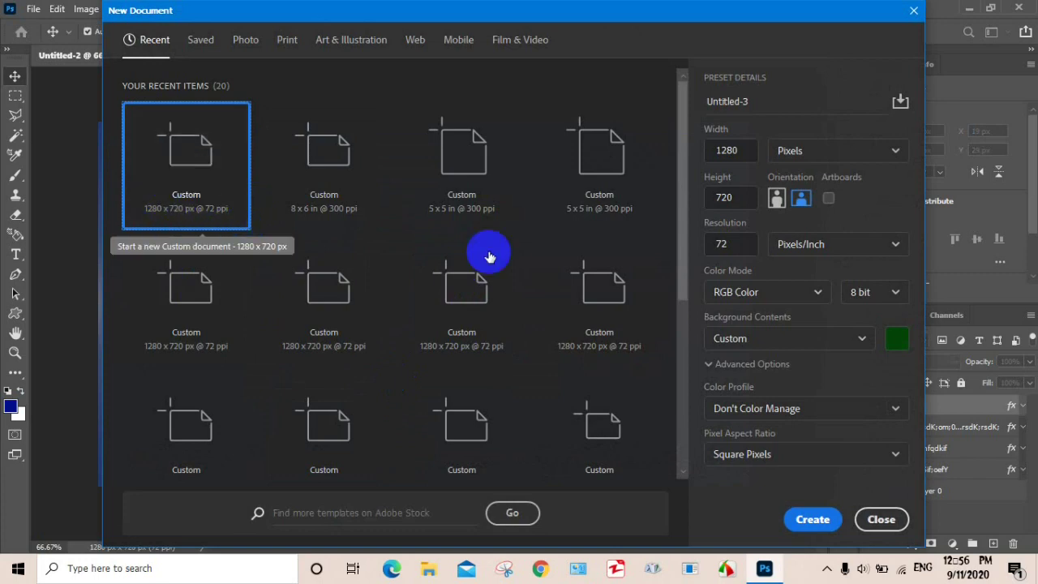
left_click(813, 517)
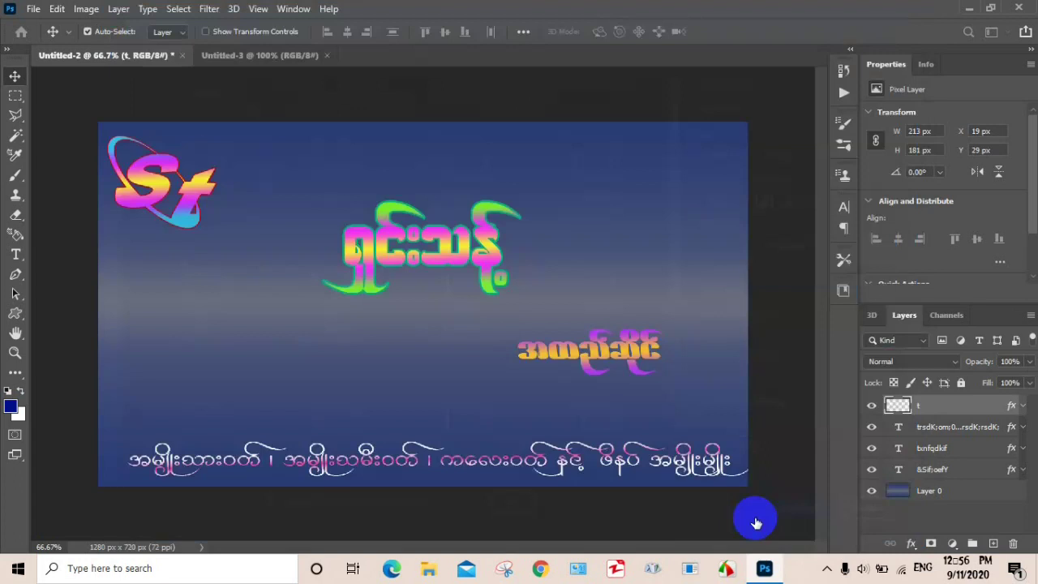
left_click(1013, 408)
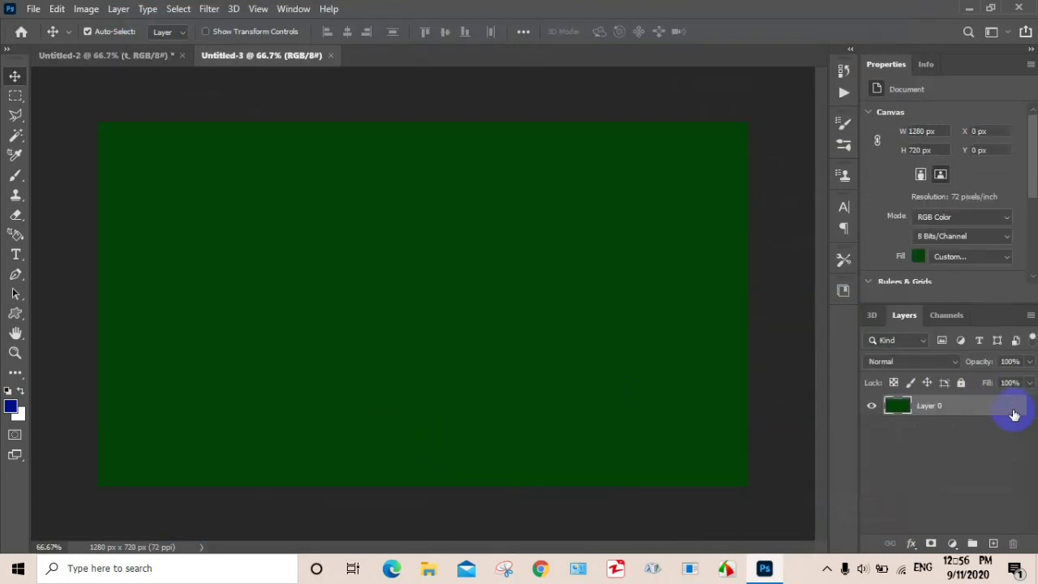
left_click(298, 340)
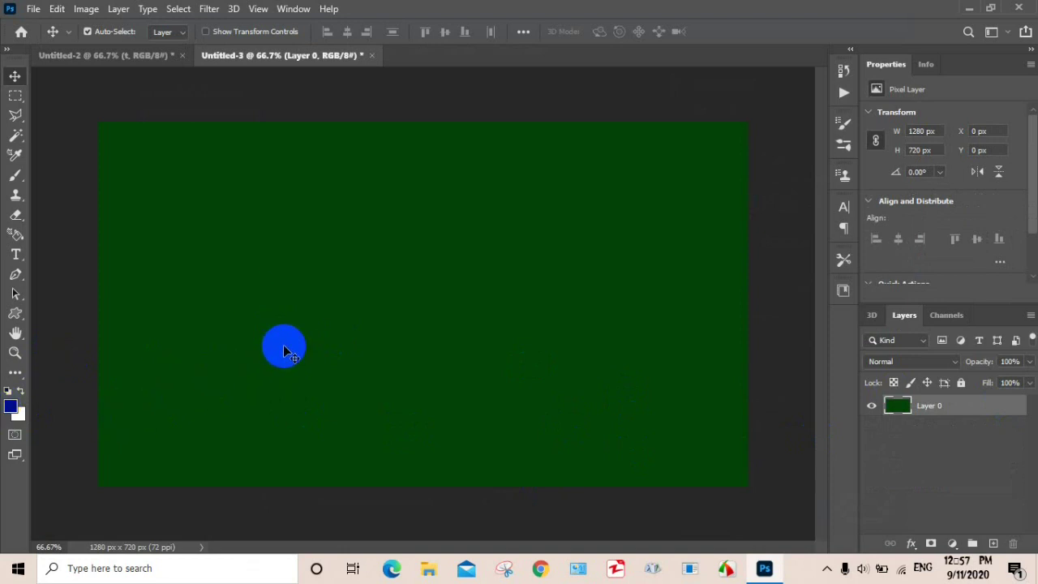
Step: Fill the layer with a reflected gradient running from grey-blue #6c7182 at the canvas centre to dark blue at its lower edge
left_click(14, 372)
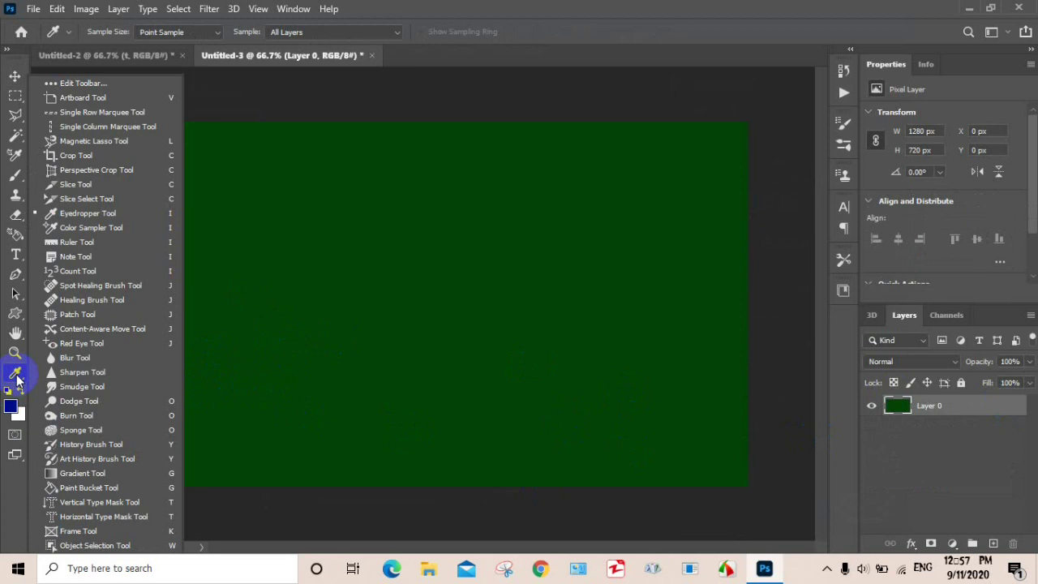
left_click(94, 474)
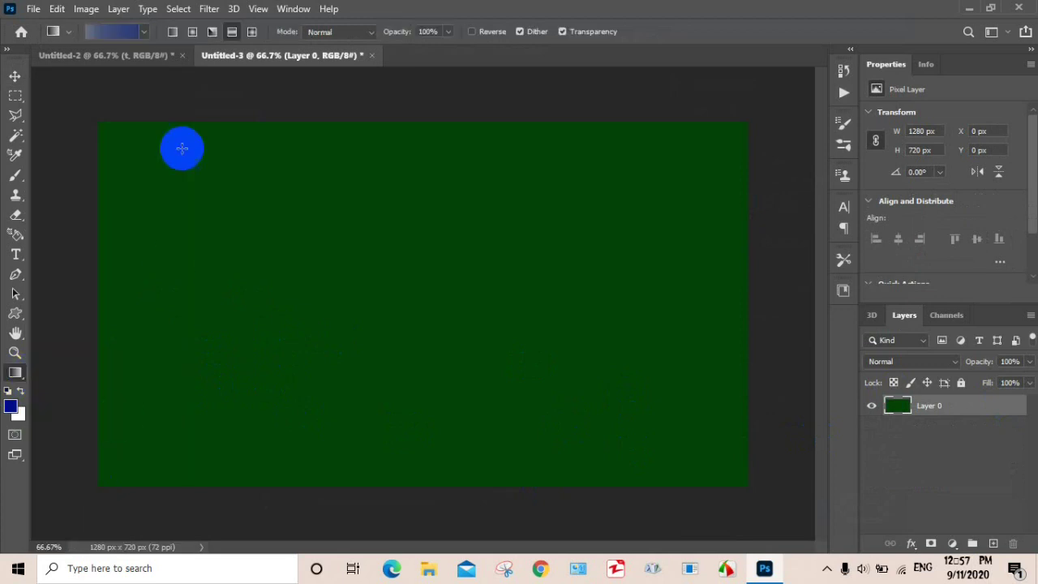
left_click(115, 32)
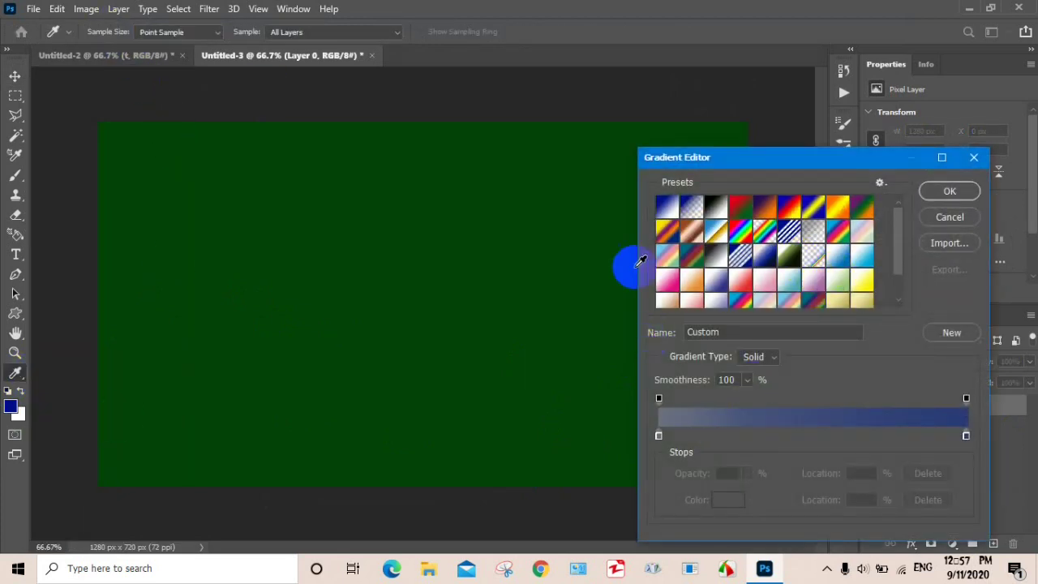
left_click(678, 440)
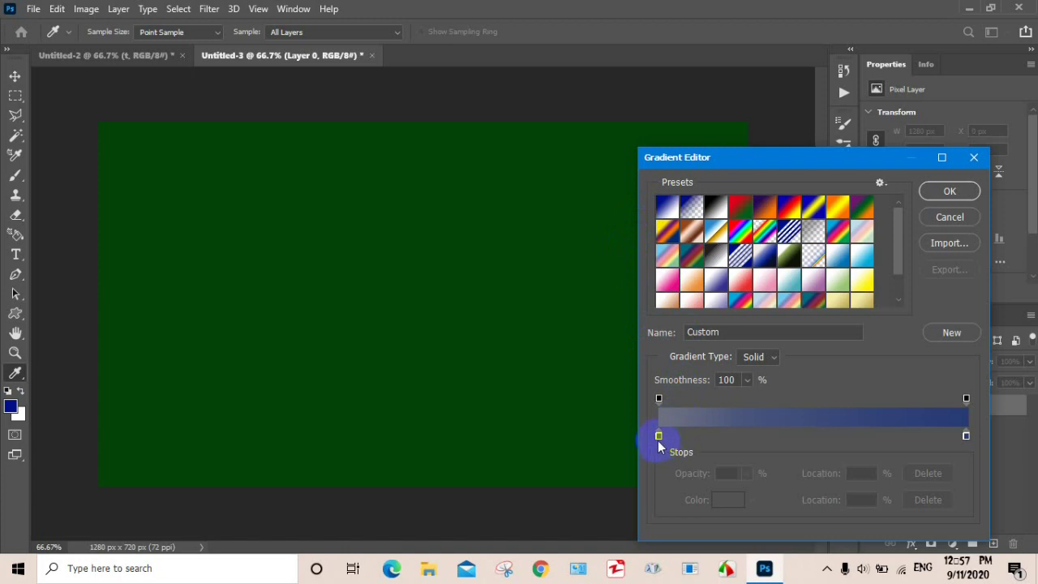
left_click(658, 436)
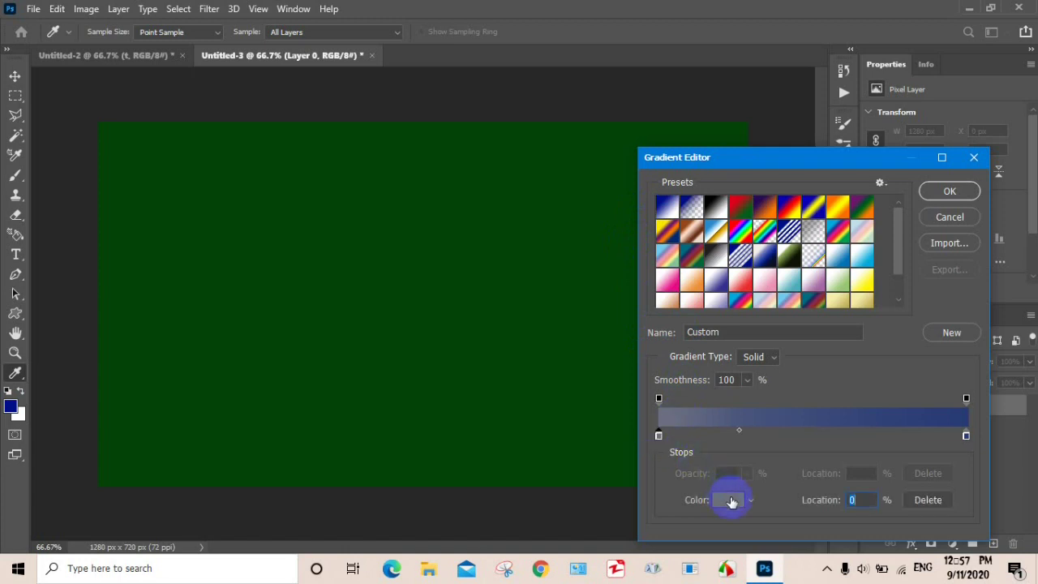
left_click(731, 500)
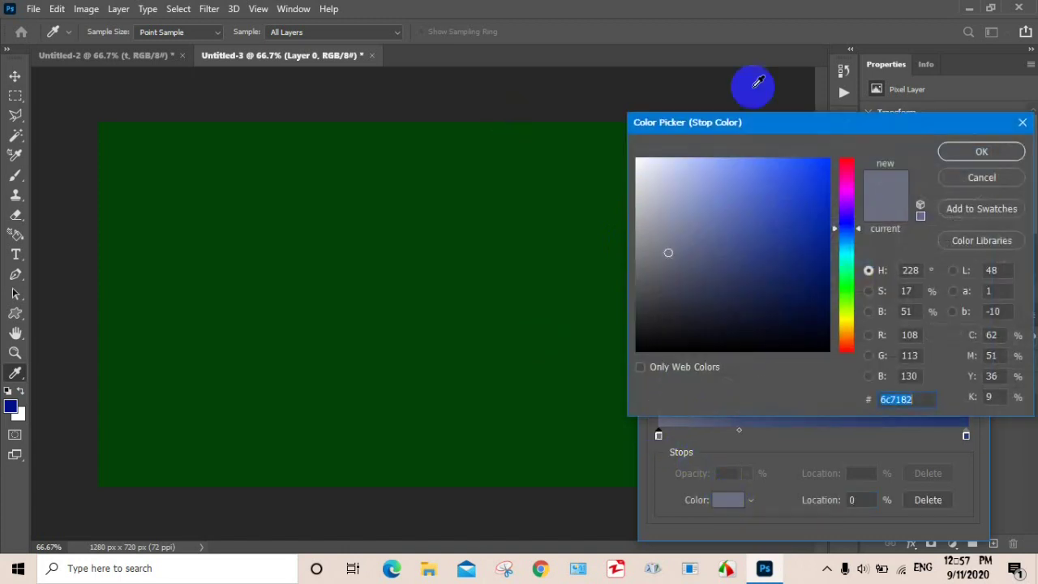
left_click(961, 176)
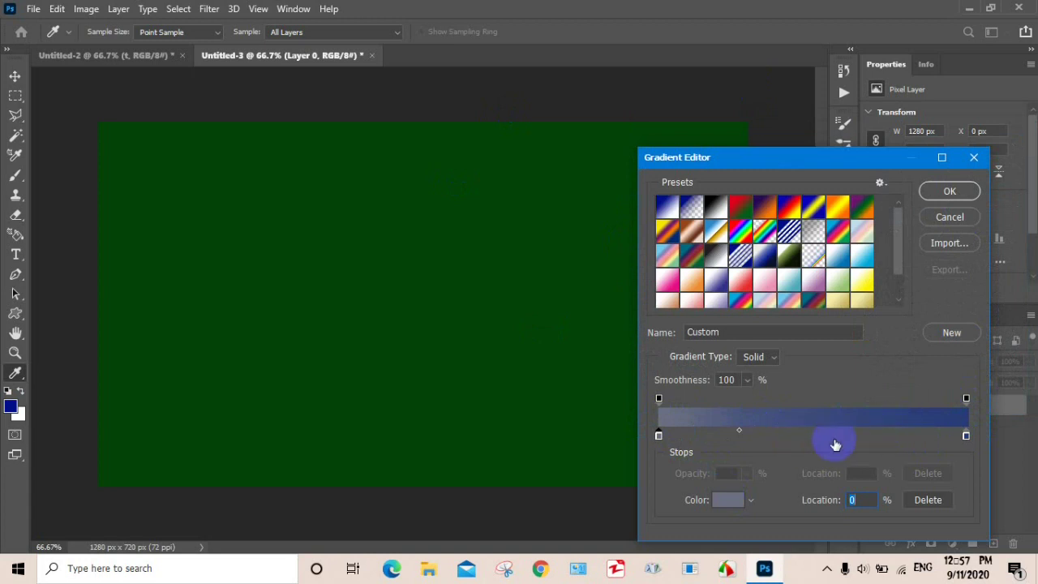
left_click(950, 192)
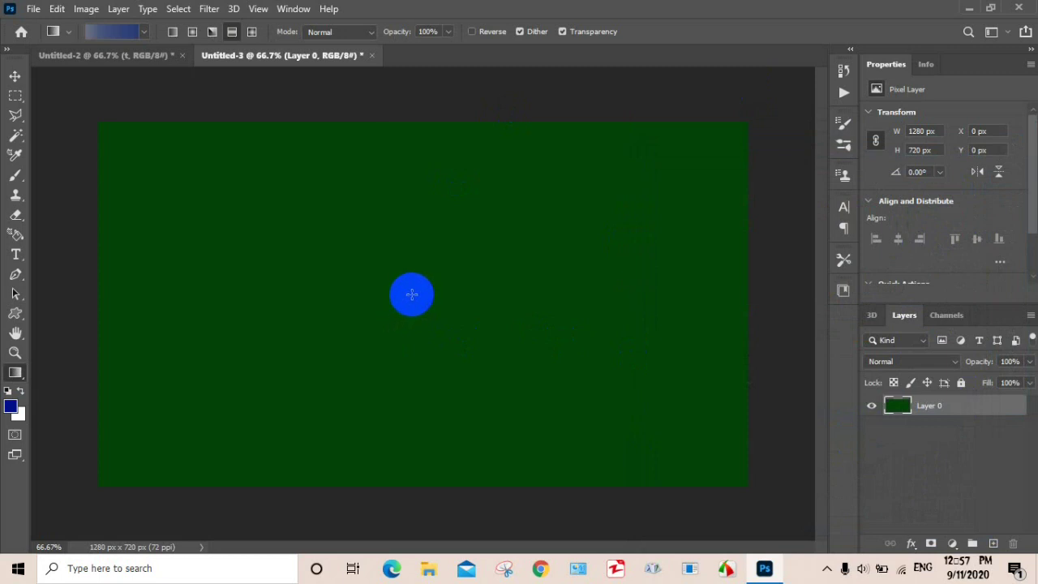
left_click_drag(419, 293, 417, 498)
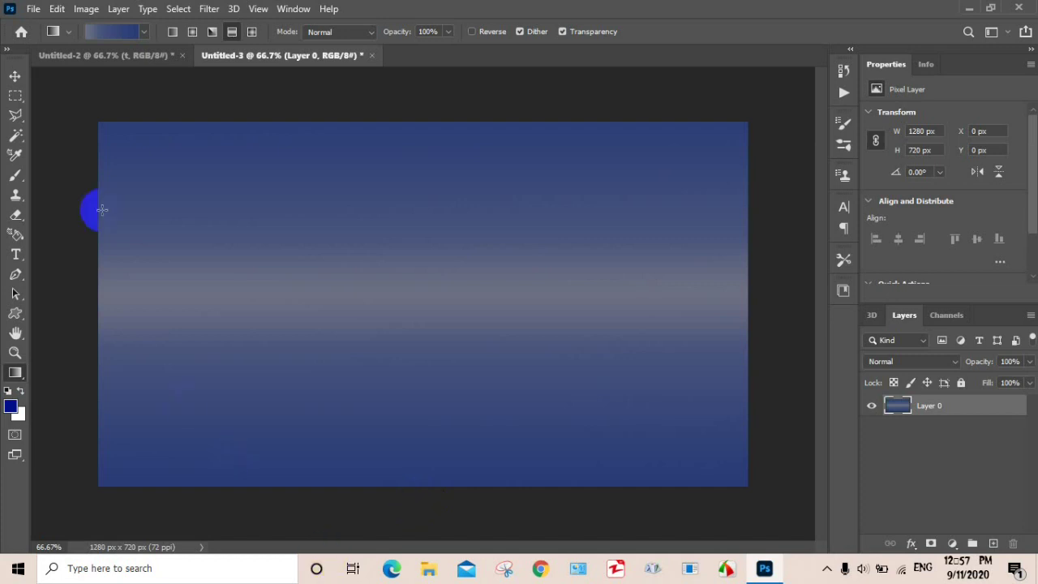
left_click(15, 75)
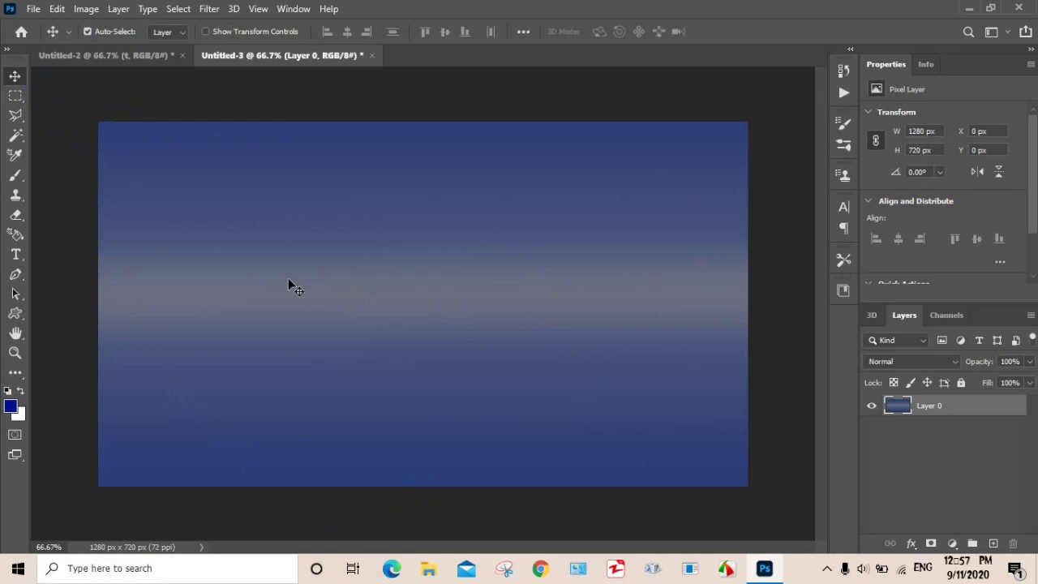
Step: Review the St logo in Untitled-2 and choose the 13_Misa font for text in Untitled-3
left_click(96, 55)
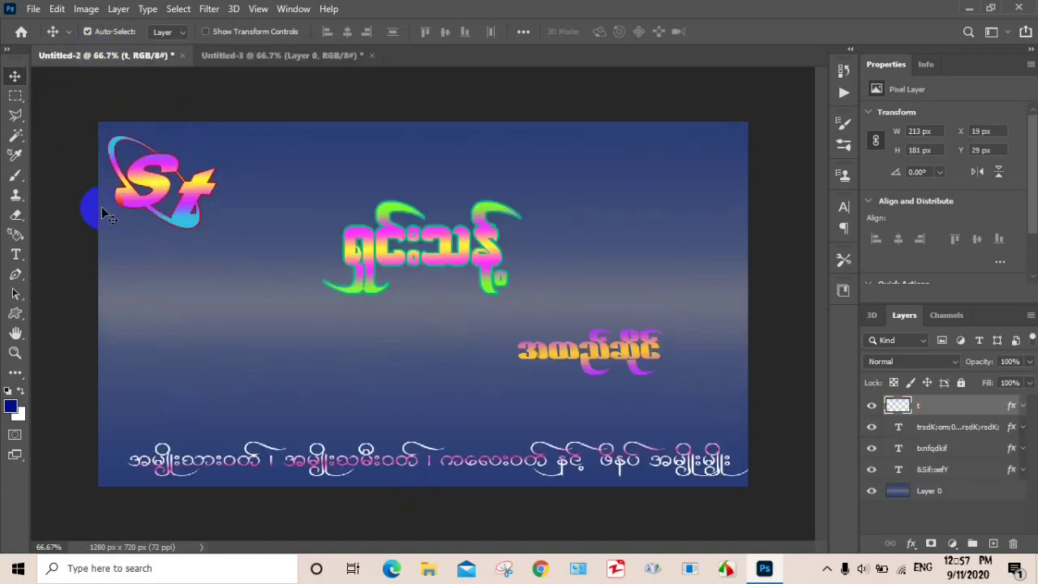
left_click_drag(171, 193, 195, 205)
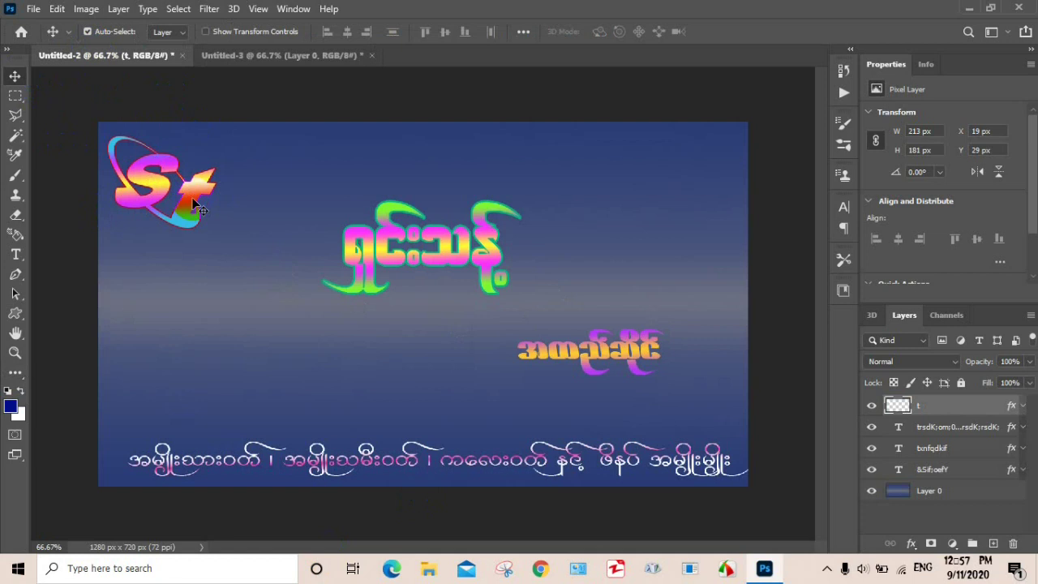
left_click_drag(194, 205, 16, 254)
left_click(15, 254)
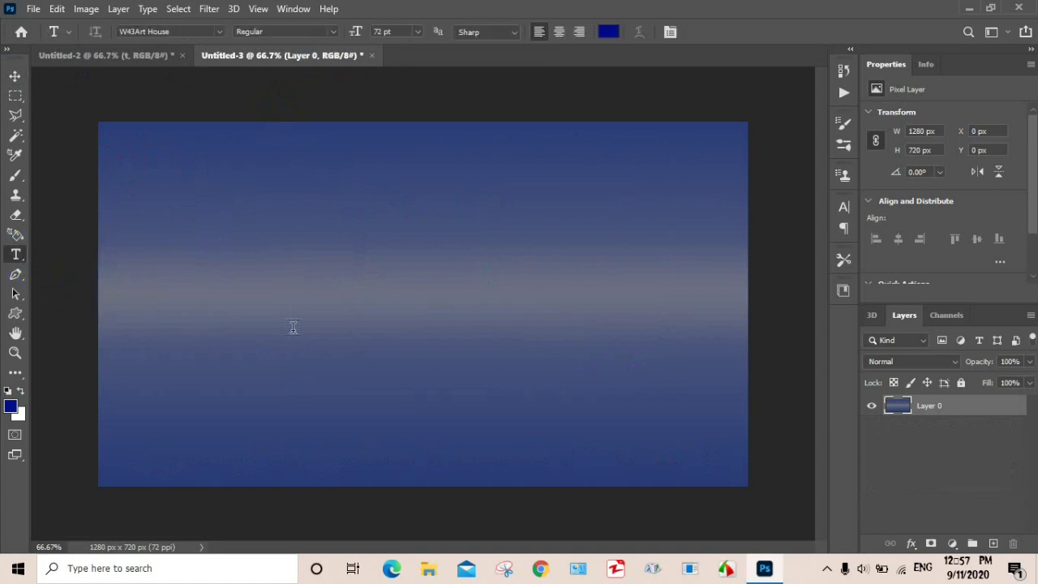
left_click(221, 33)
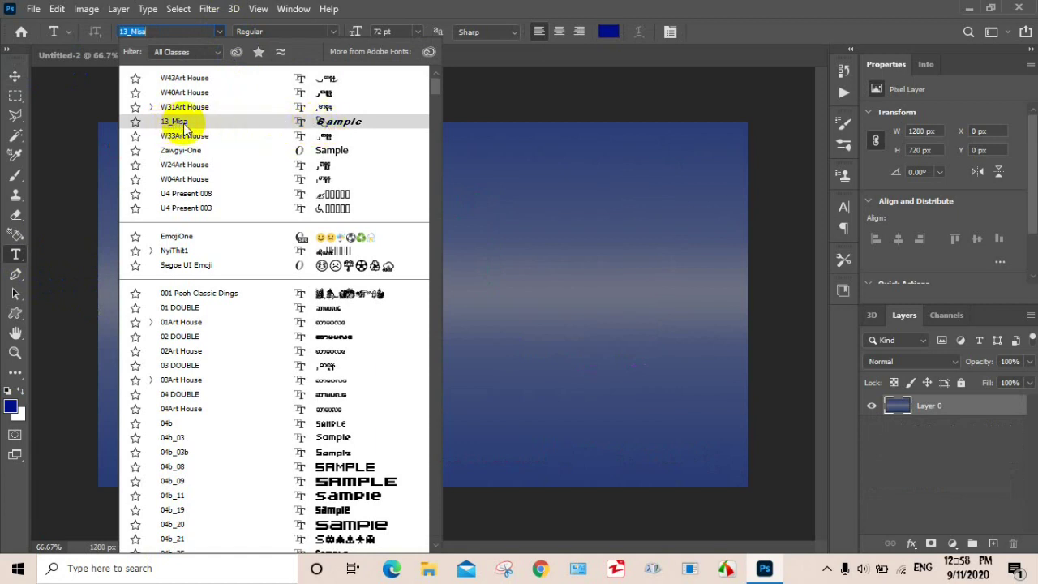
left_click_drag(433, 88, 437, 118)
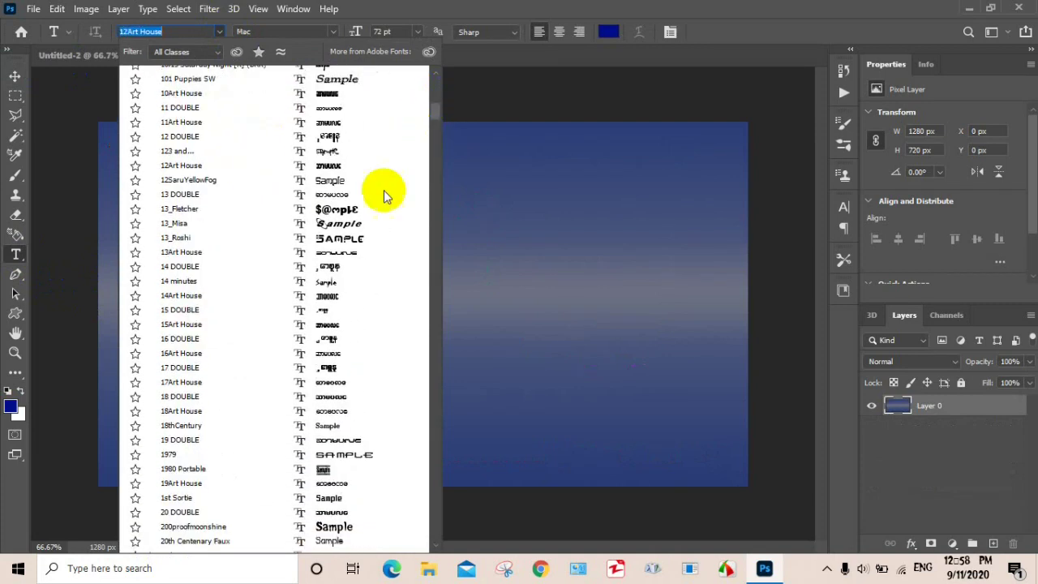
left_click(174, 225)
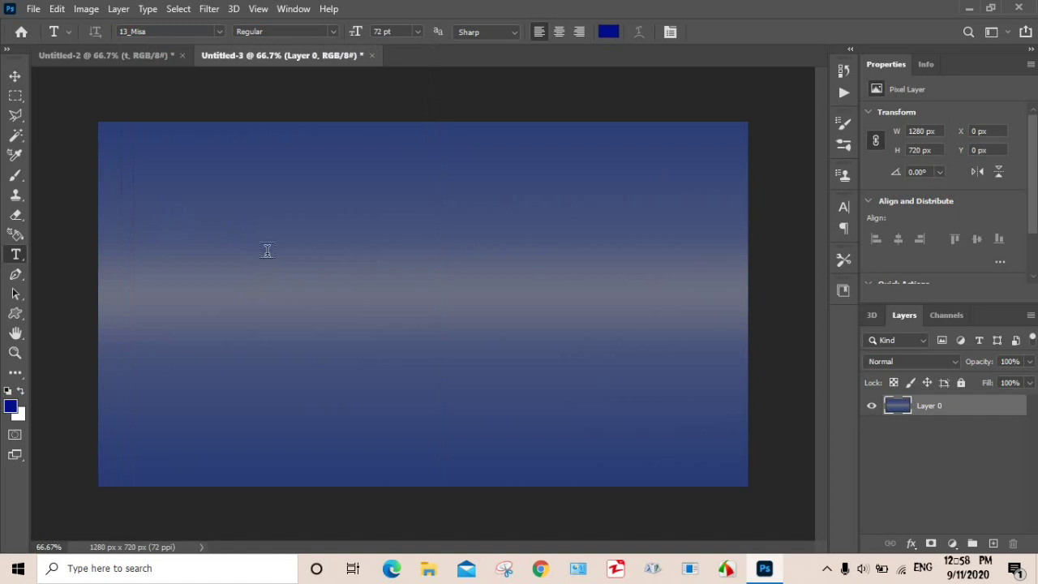
left_click(262, 210)
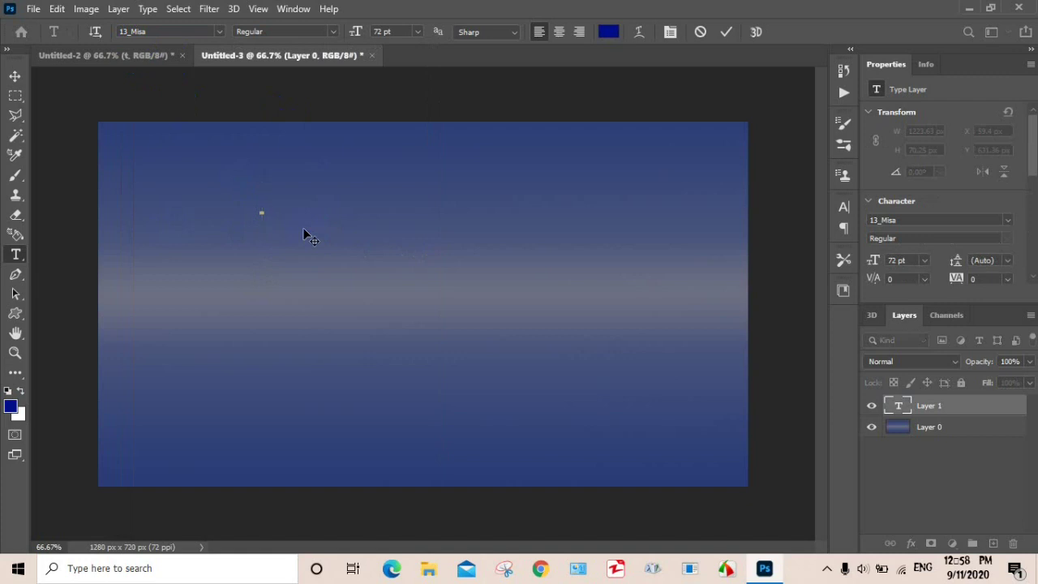
type("Cု")
key("BackSpace")
key("BackSpace")
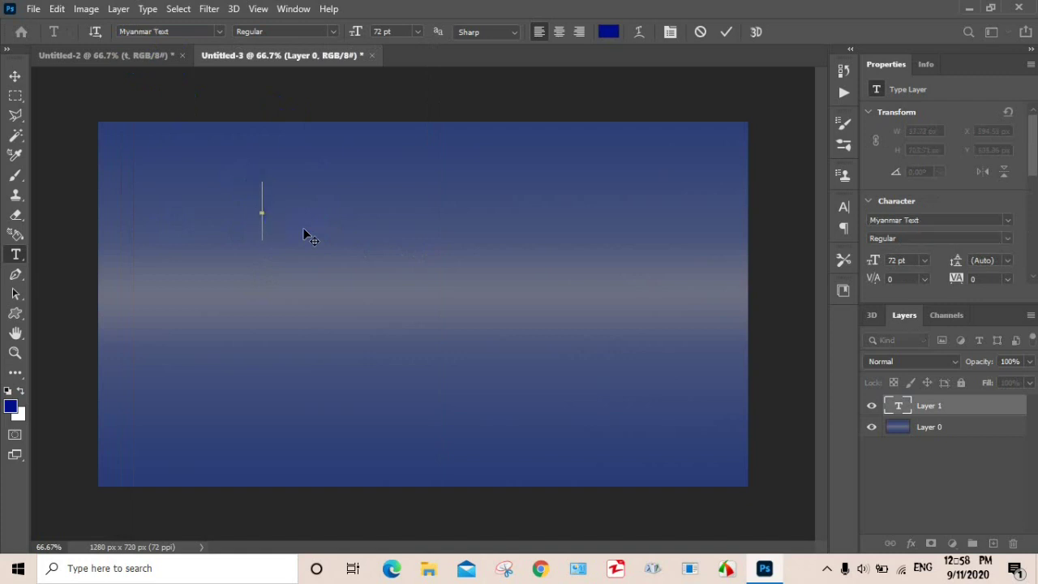
left_click(218, 33)
key("Escape")
left_click(701, 32)
Step: Add the sample text "asdkfolh" in 13_Misa at 72 pt in the upper-left part of the canvas
left_click(250, 202)
type("a")
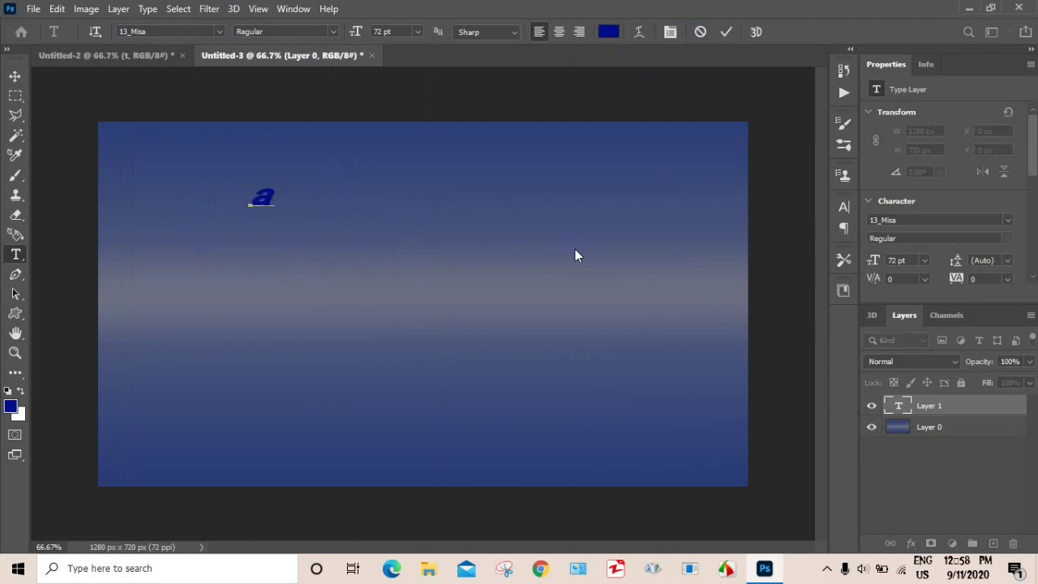
type("sdkfolh")
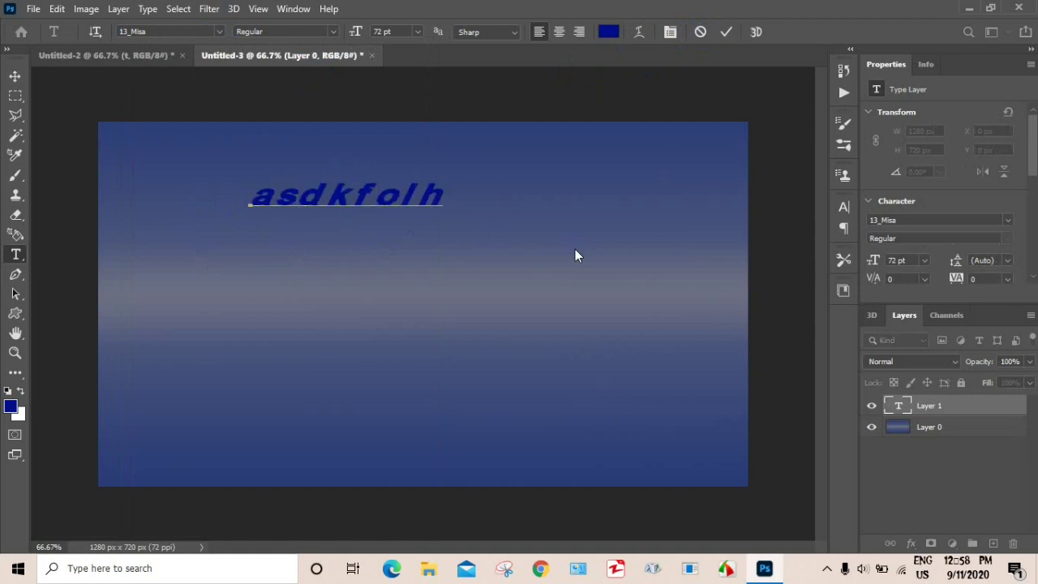
left_click(104, 57)
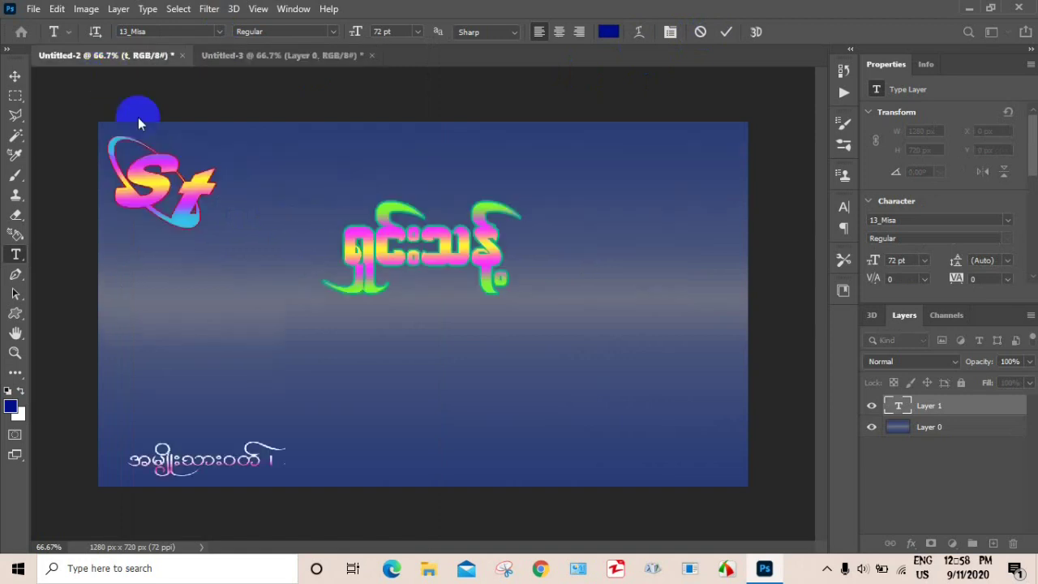
left_click(217, 57)
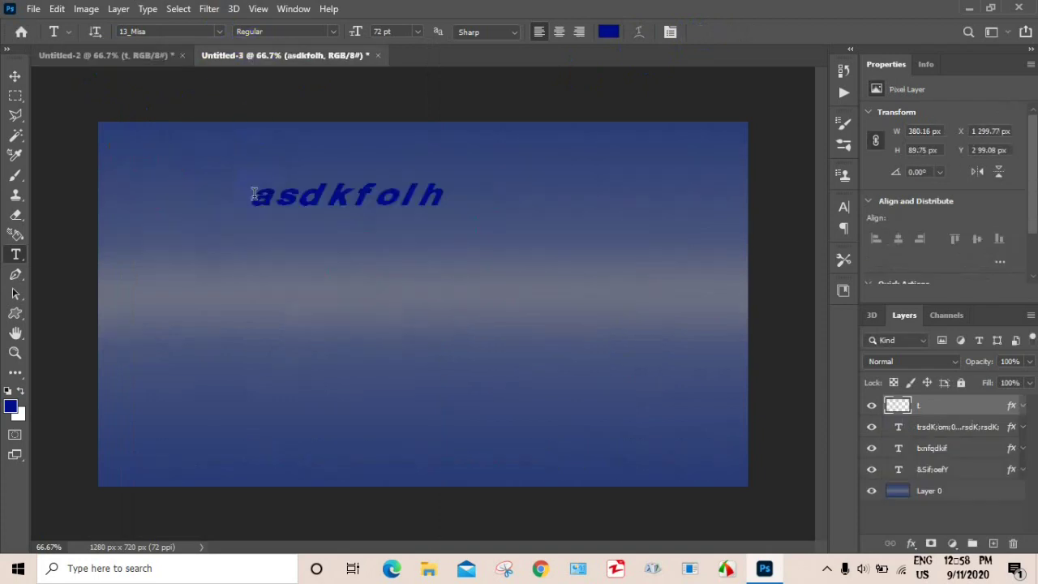
Step: Replace the whole sample text "asdkfolh" with the single letter "S"
left_click(444, 192)
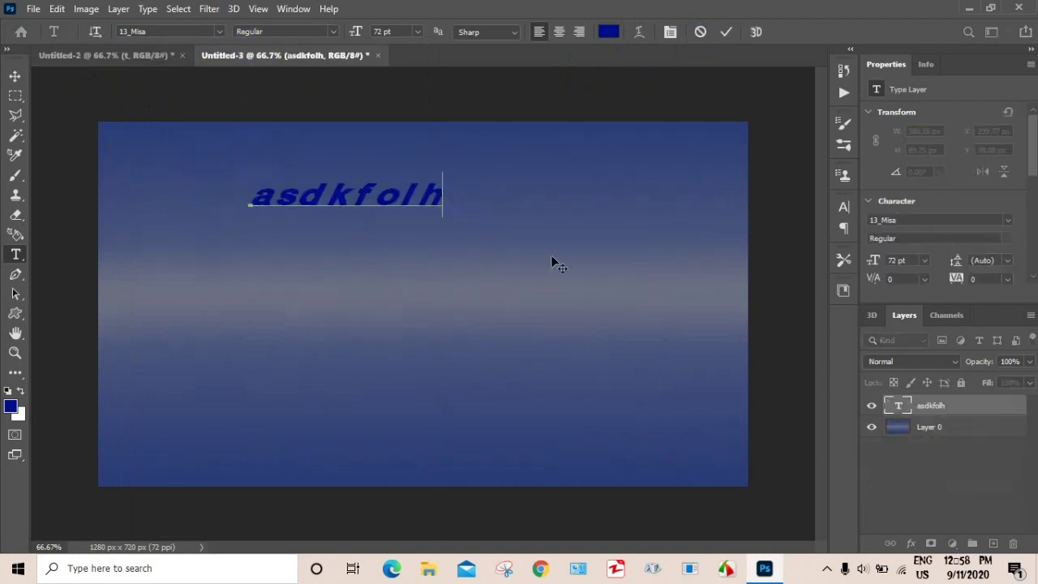
key("BackSpace")
key("BackSpace")
key("BackSpace")
key("BackSpace")
key("BackSpace")
key("BackSpace")
key("BackSpace")
key("BackSpace")
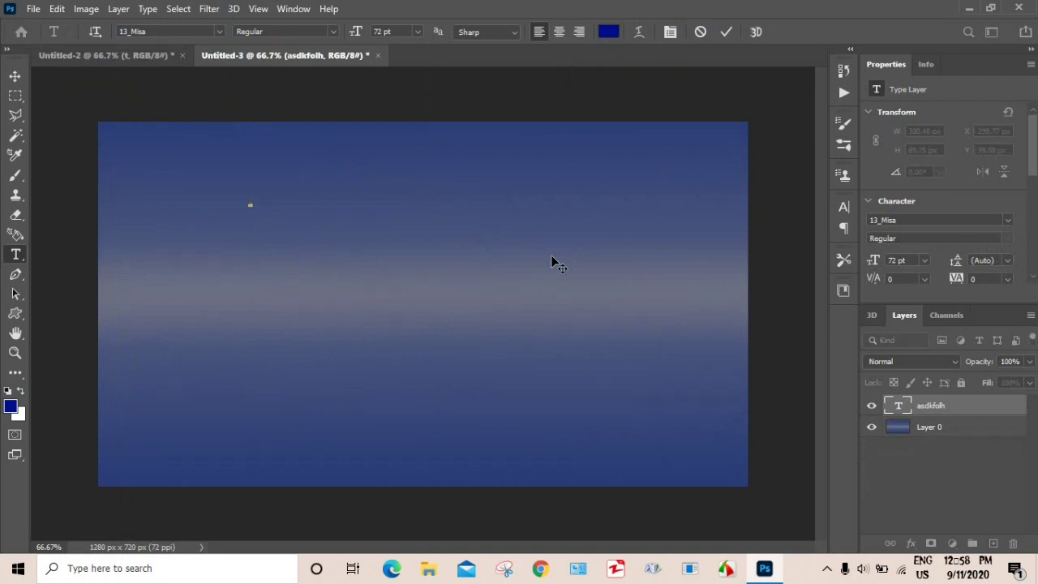
type("s")
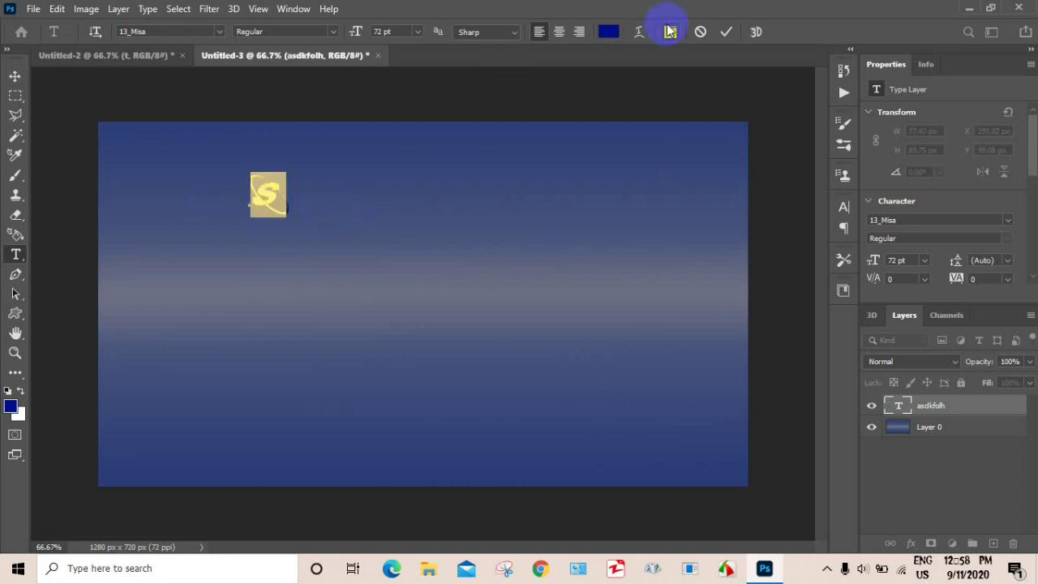
Step: Set the colour of the letter S to white (ffffff) and commit the text
left_click(609, 32)
left_click_drag(677, 206, 637, 158)
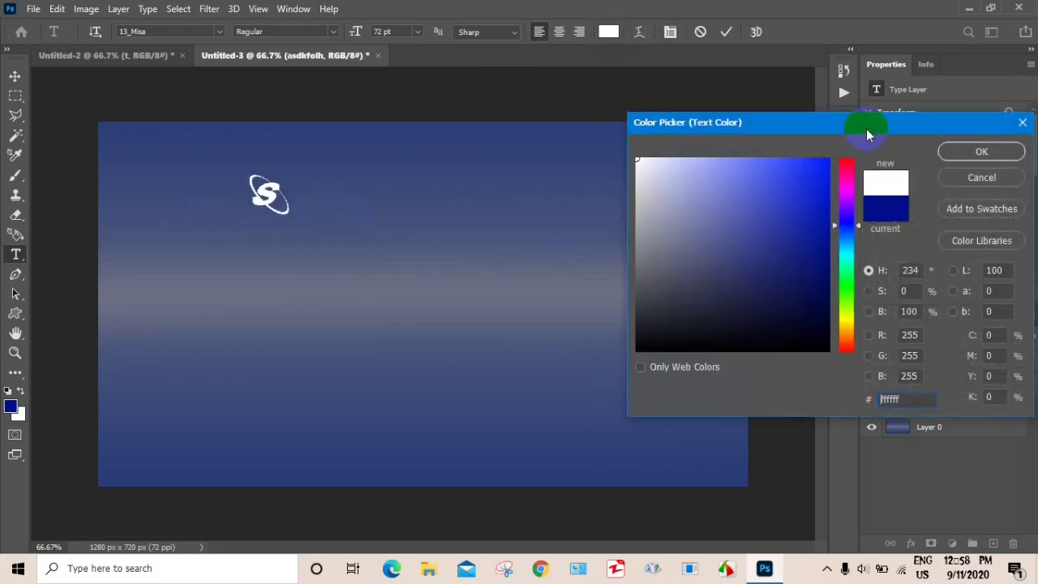
left_click(984, 152)
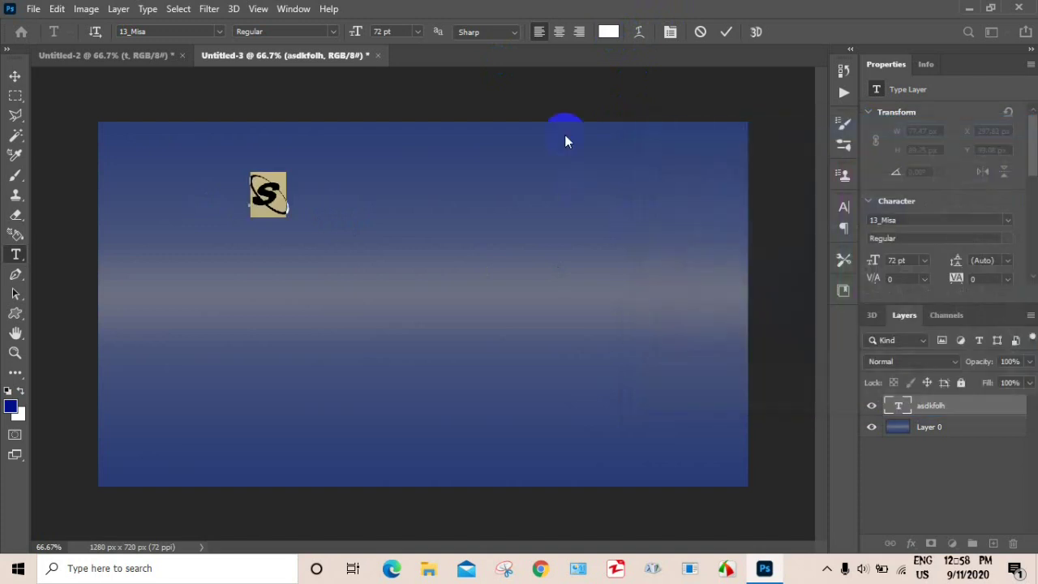
left_click(727, 34)
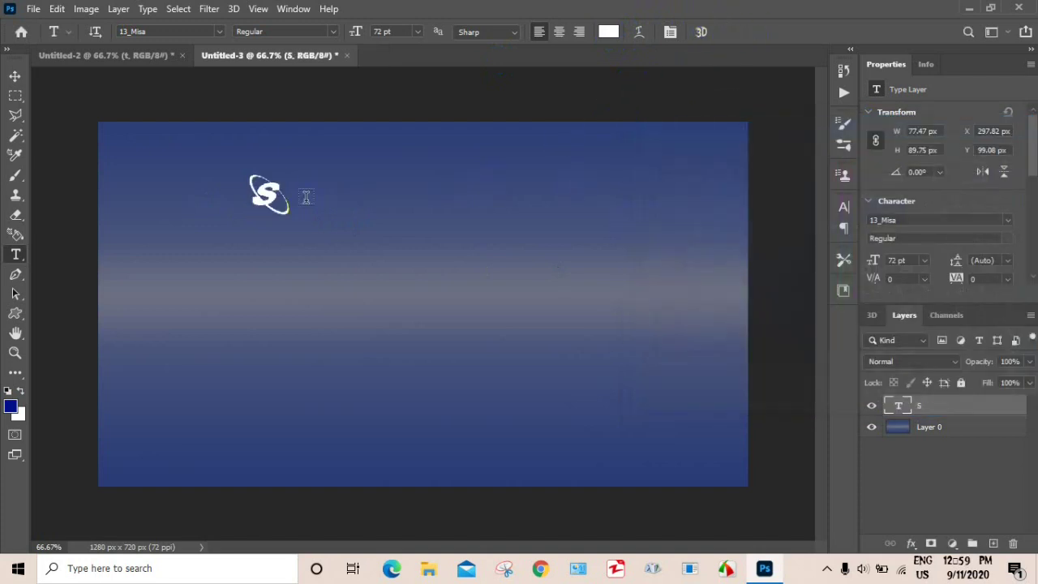
Step: Add a separate white text layer with the letter "t" to the right of the S
left_click(354, 212)
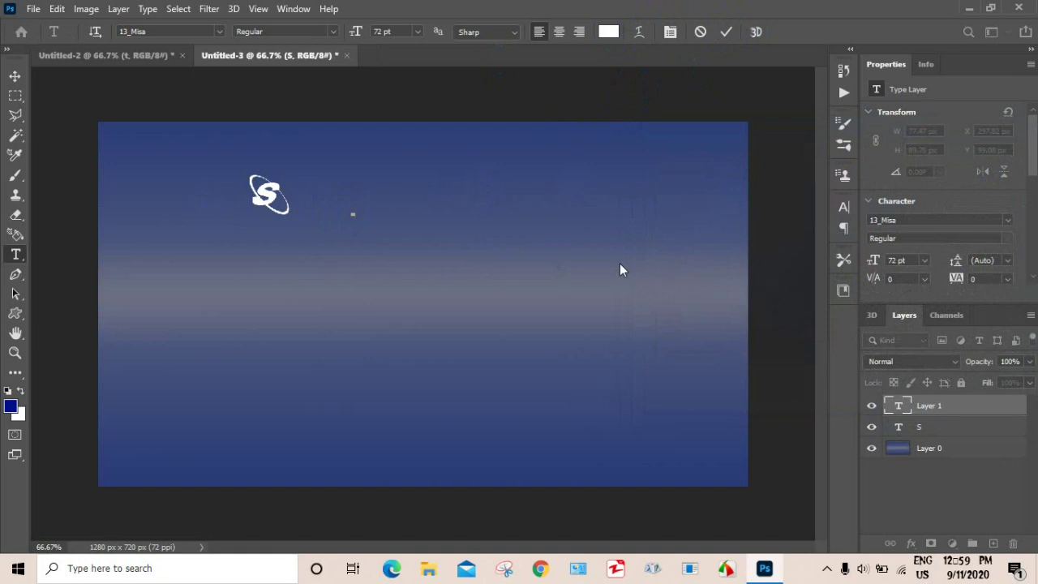
left_click(726, 33)
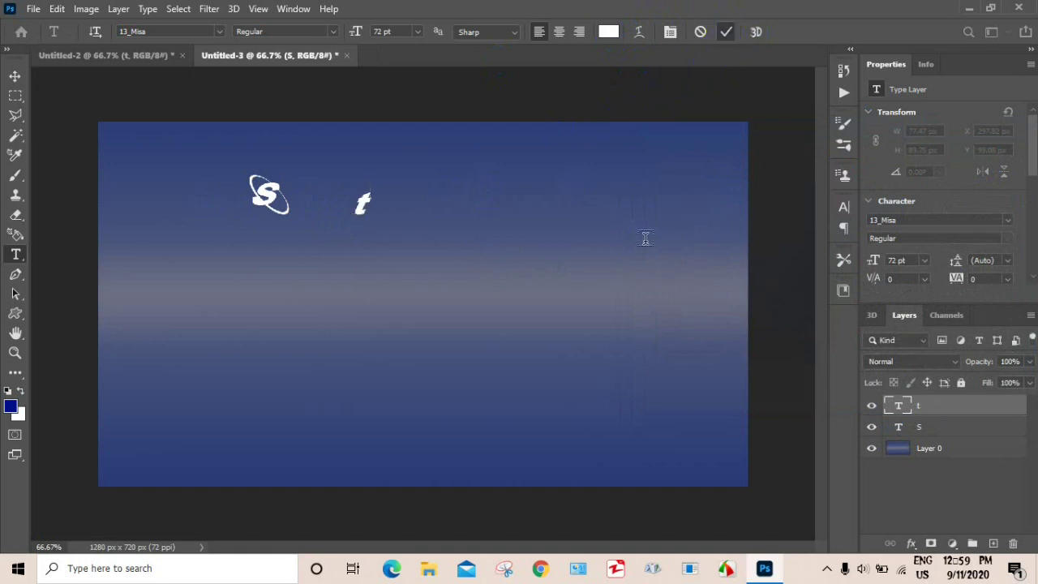
Step: Enlarge the letter S about fourfold in place and scale the letter t to about 283 pt, set close beside the S over its ring
left_click(914, 430)
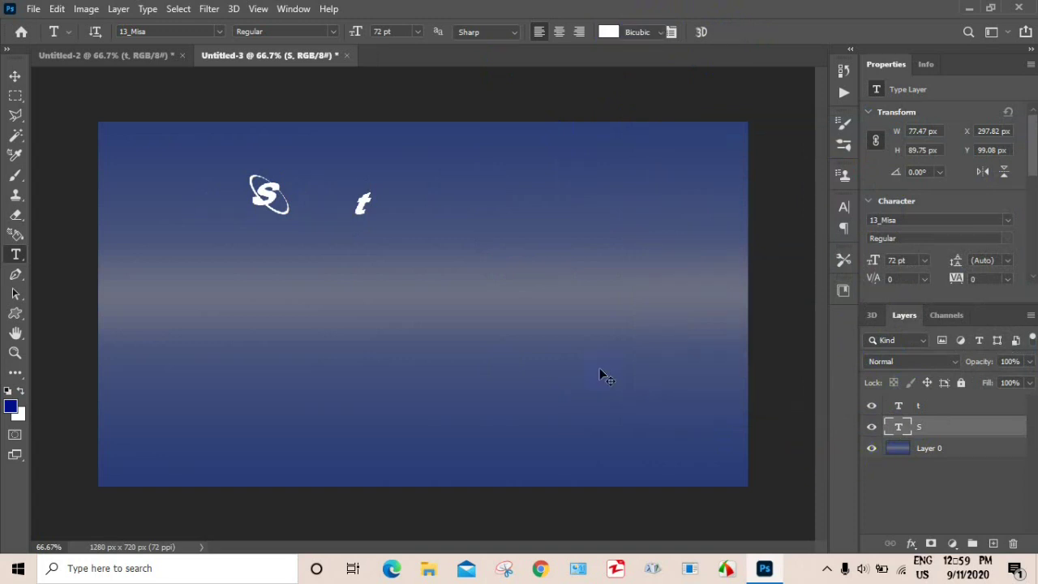
key("ctrl+t")
left_click_drag(289, 217, 336, 262)
left_click(758, 31)
left_click(945, 410)
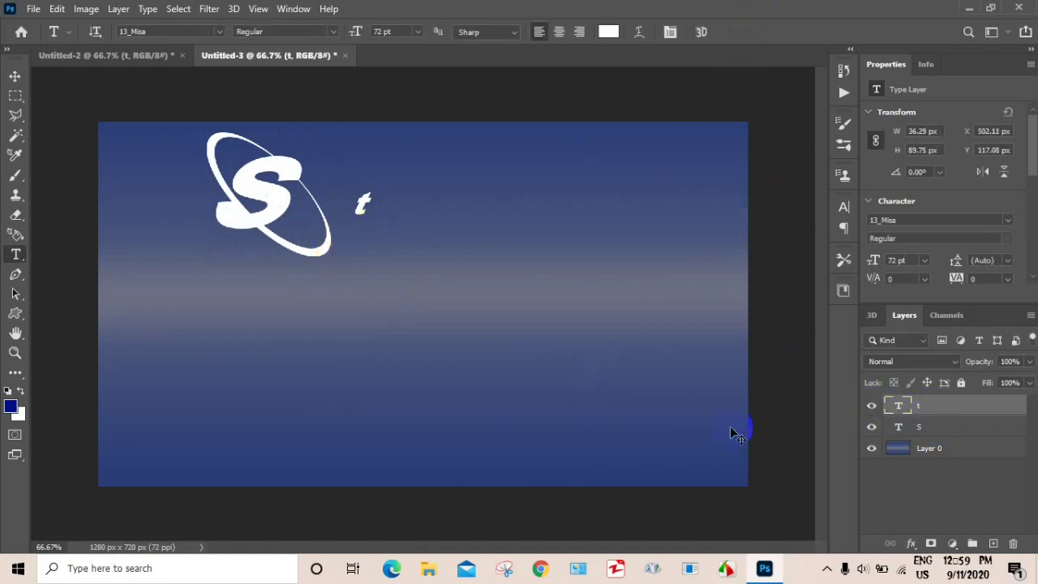
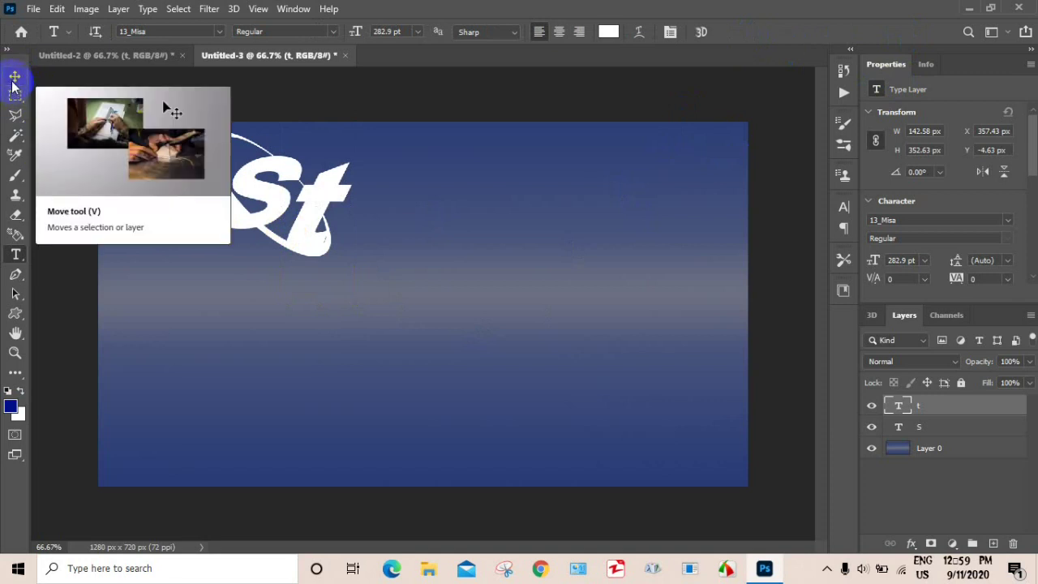
Step: Merge the S and t text layers into one layer and move the logo to about X 78 px, Y 69 px
left_click(14, 78)
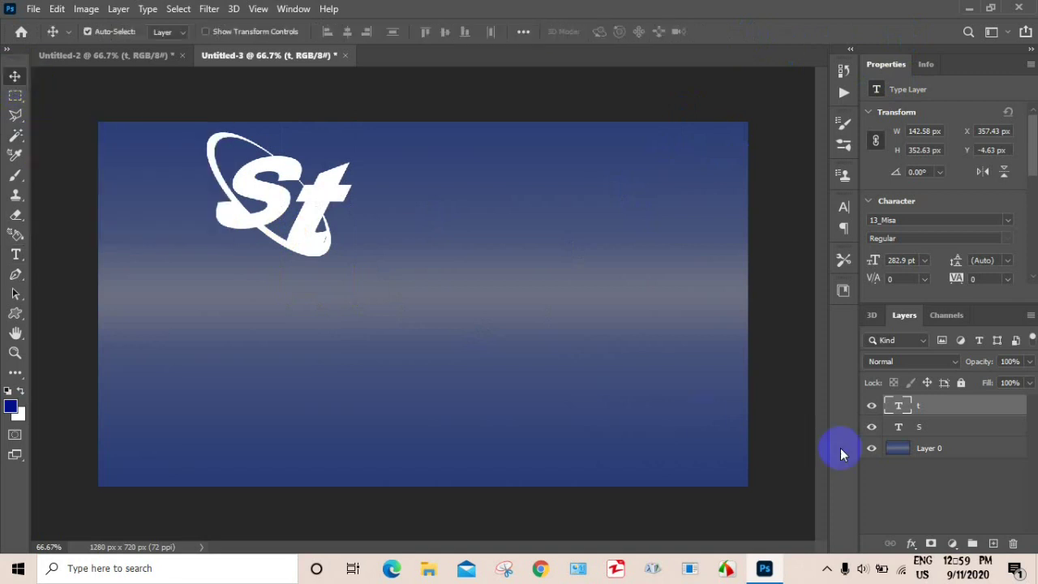
left_click(921, 431, "ctrl")
key("ctrl+e")
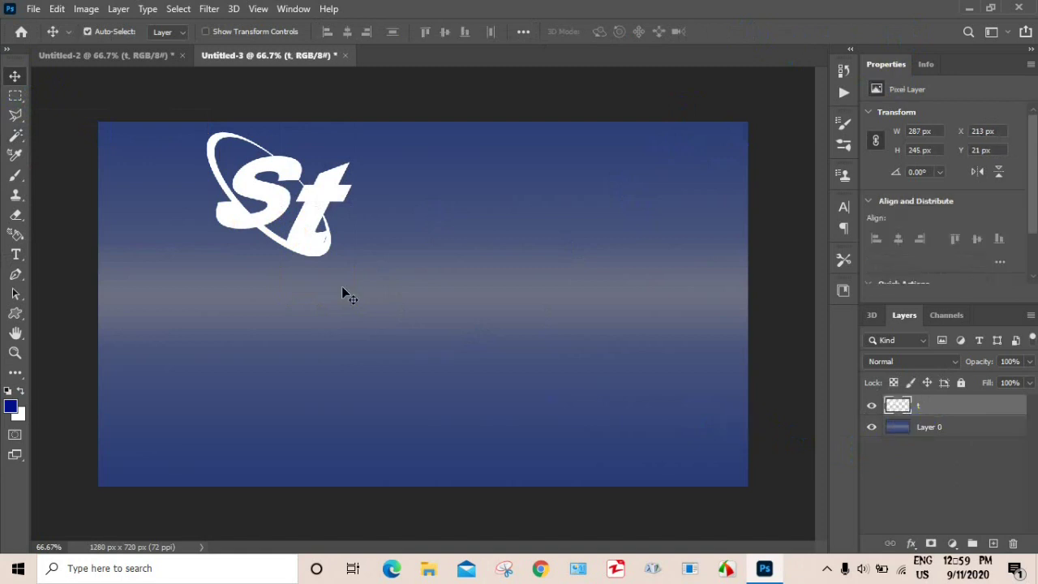
left_click_drag(309, 233, 236, 260)
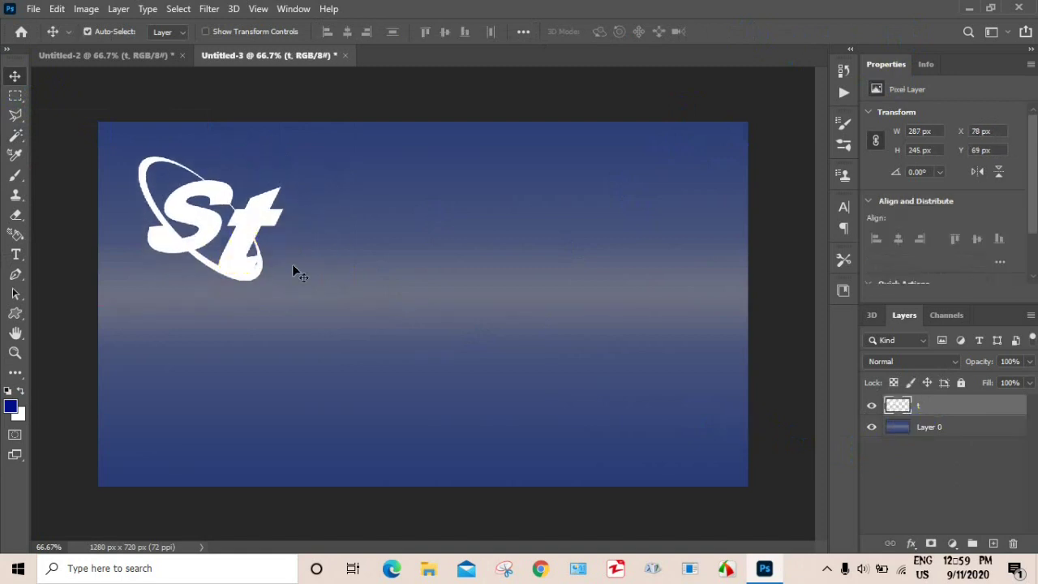
Step: Add a Gradient Overlay effect to the merged St logo layer, with the reflected yellow, magenta and cyan gradient at 81% opacity
left_click(994, 409)
double_click(989, 412)
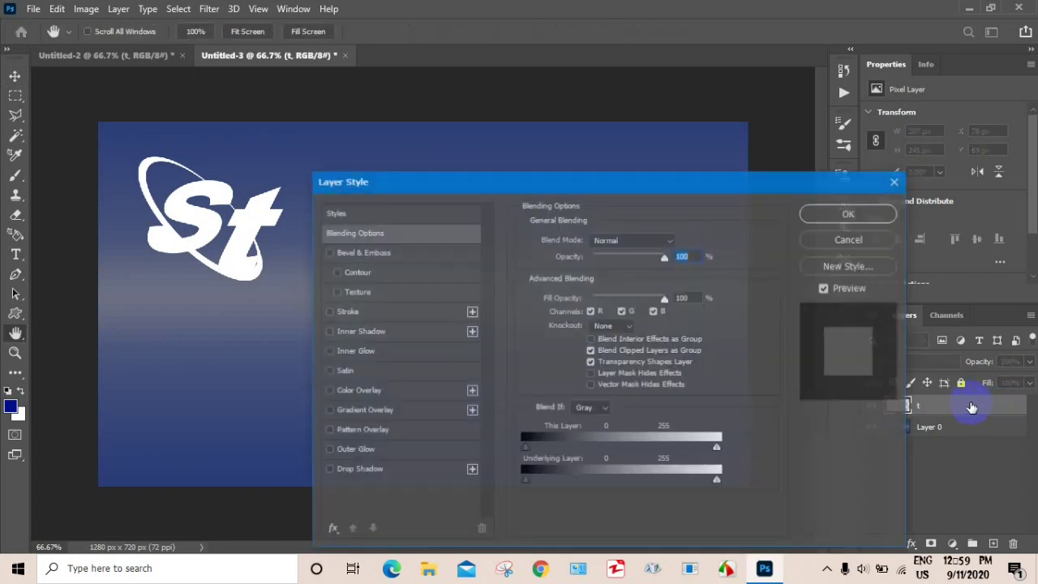
left_click_drag(723, 204, 817, 126)
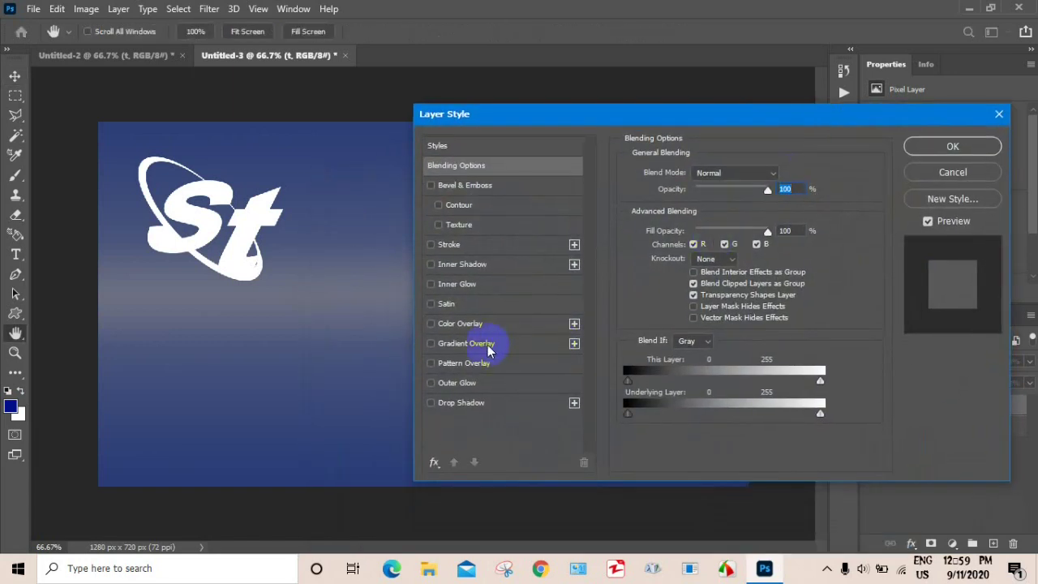
left_click(430, 344)
left_click(458, 344)
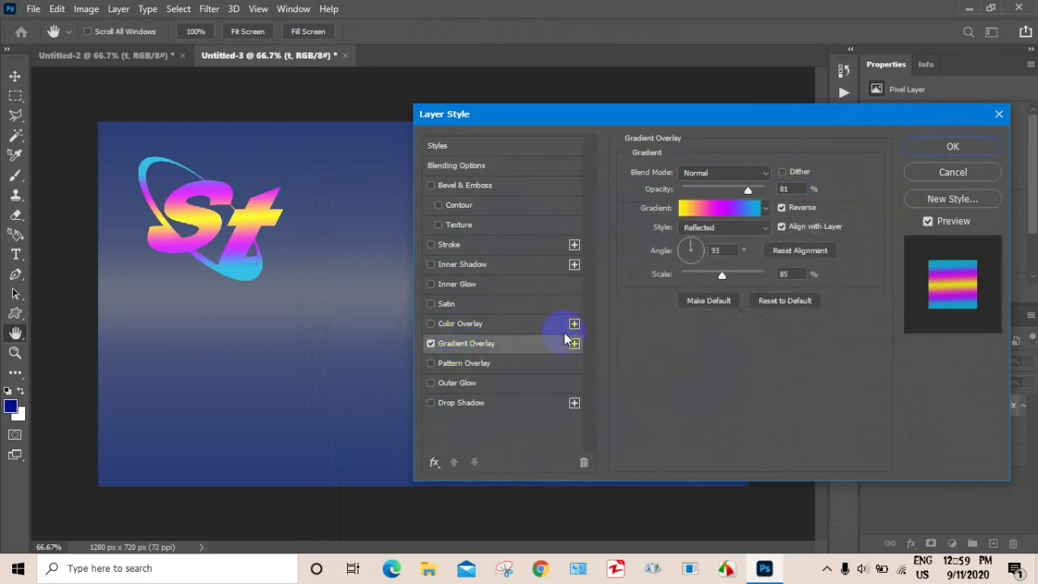
Step: Inspect the colours of the overlay gradient's cyan and magenta stops and its available gradient styles, keeping the Reflected style
left_click(719, 206)
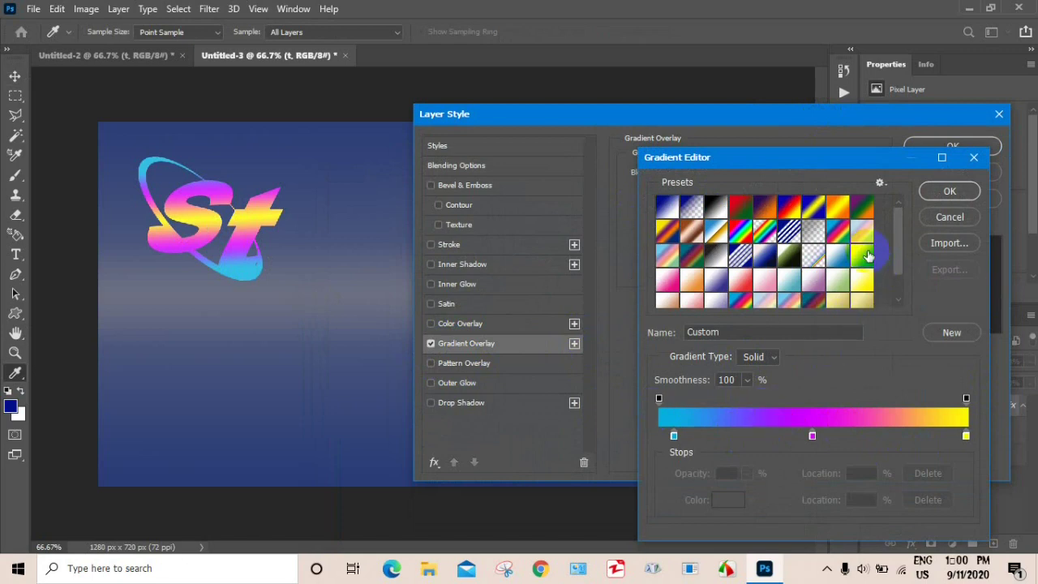
left_click(673, 436)
left_click(729, 502)
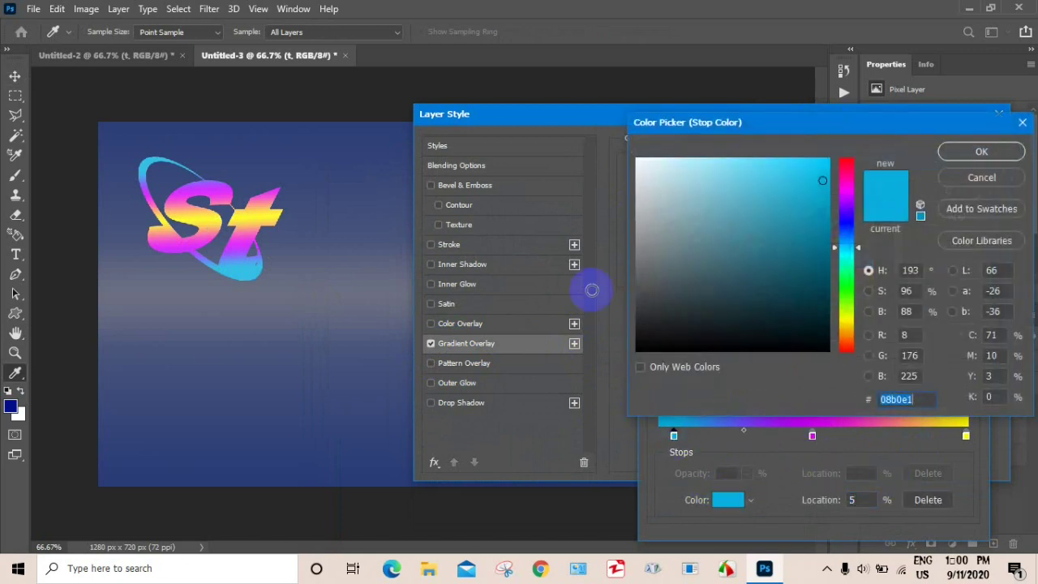
left_click(976, 151)
left_click(811, 435)
left_click(738, 500)
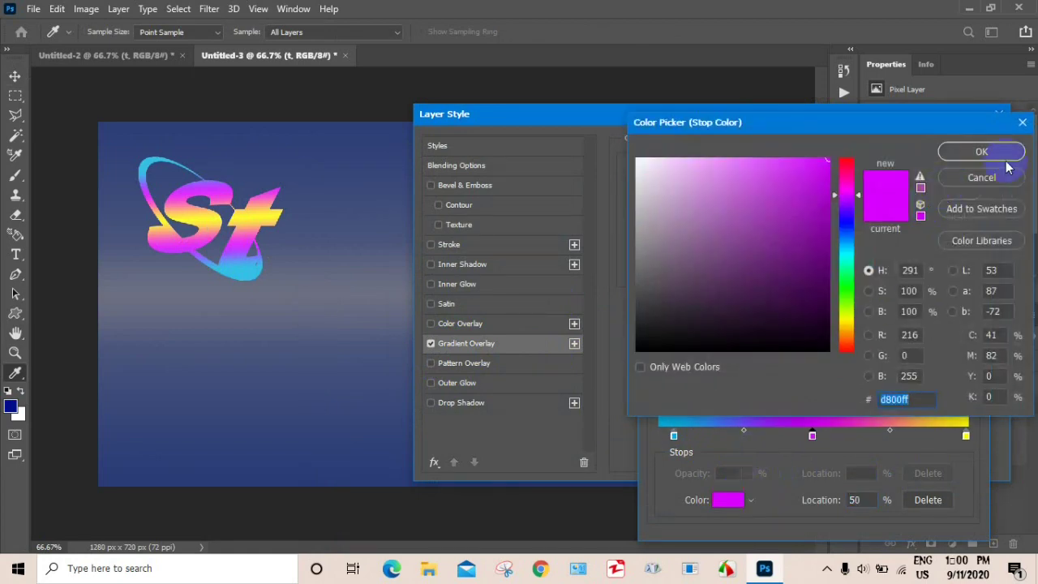
left_click(980, 152)
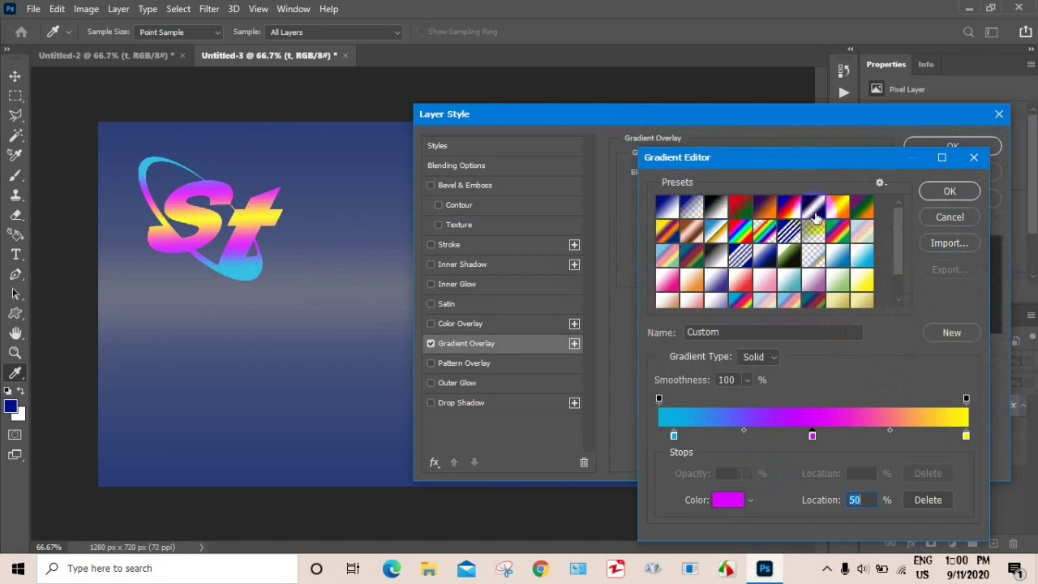
left_click(738, 382)
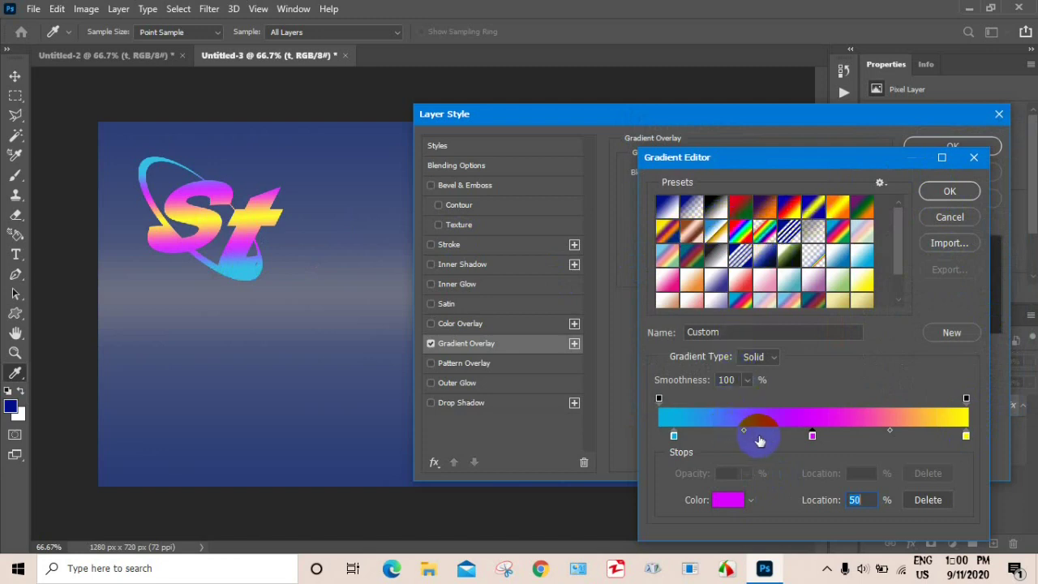
left_click(812, 436)
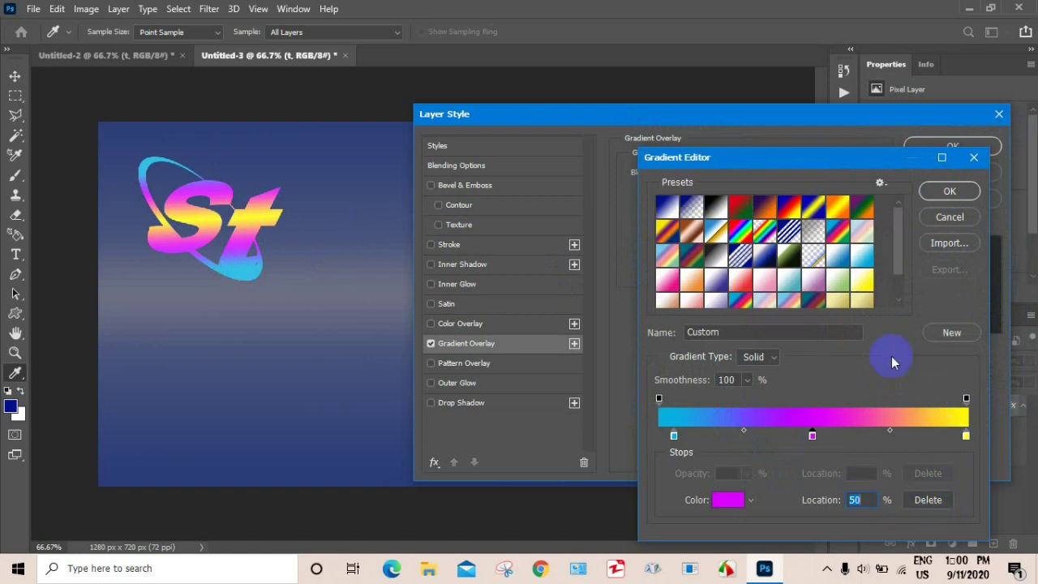
left_click(936, 195)
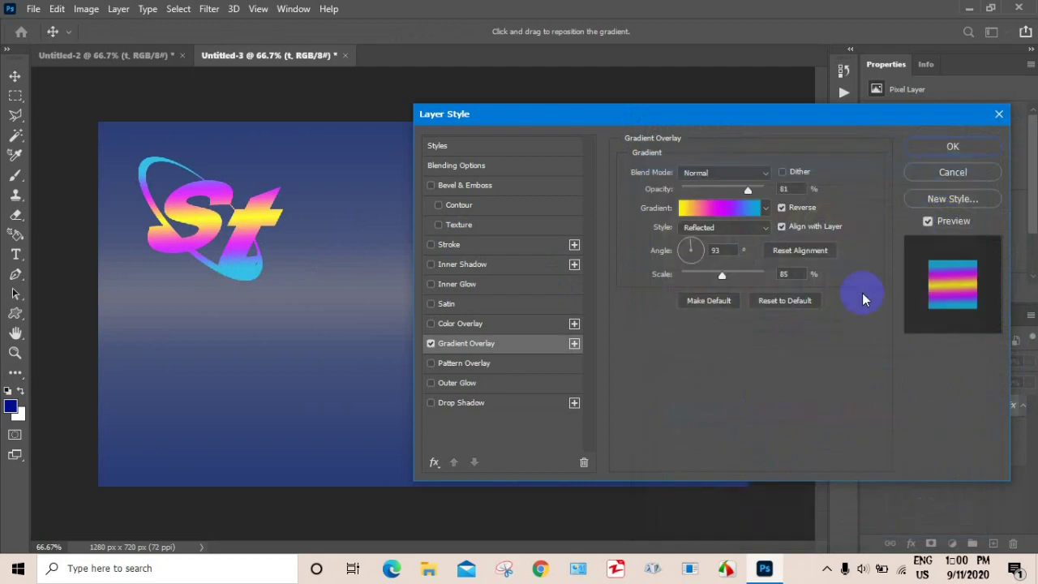
left_click(725, 228)
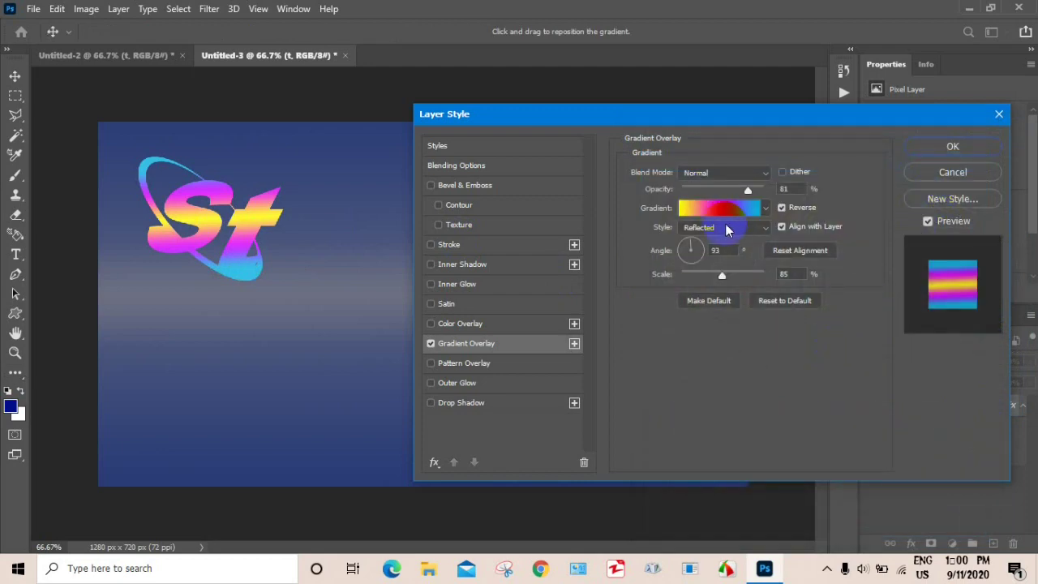
left_click(702, 228)
left_click(710, 229)
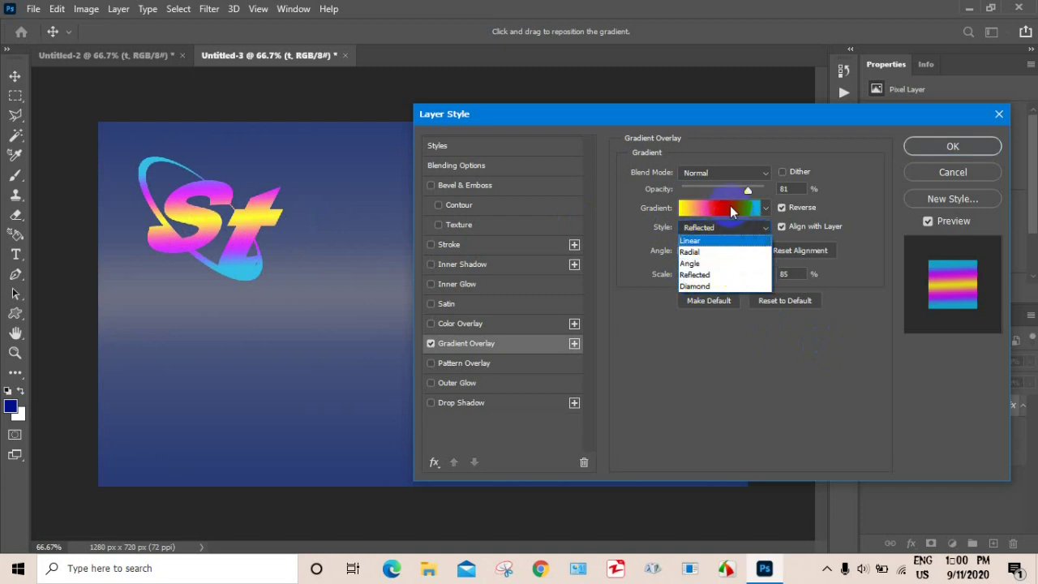
left_click(772, 265)
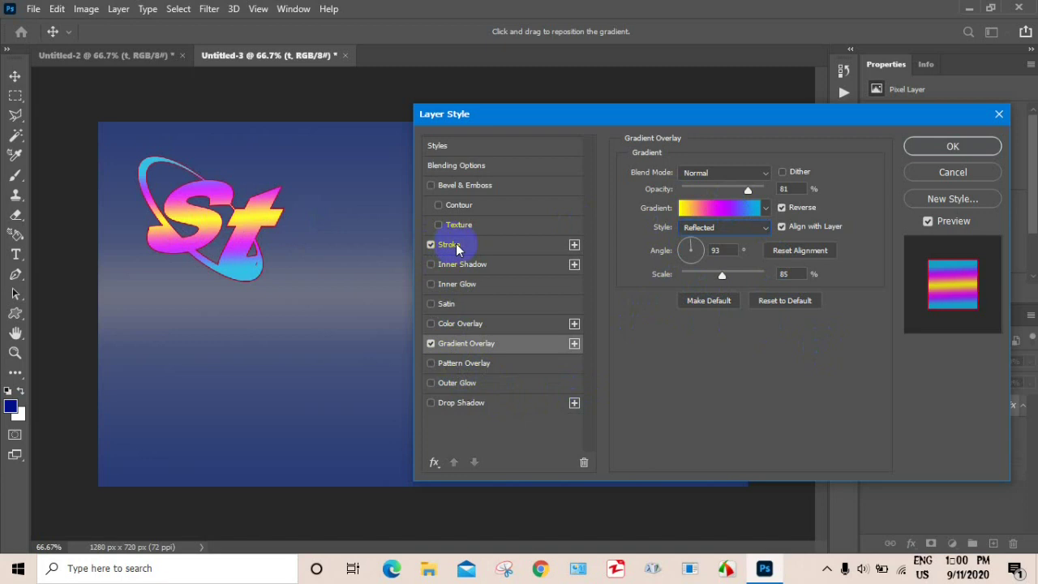
Step: Add a 3 px outside Stroke in dark red (aa091f) to the logo and apply the layer style
left_click(452, 245)
left_click(658, 284)
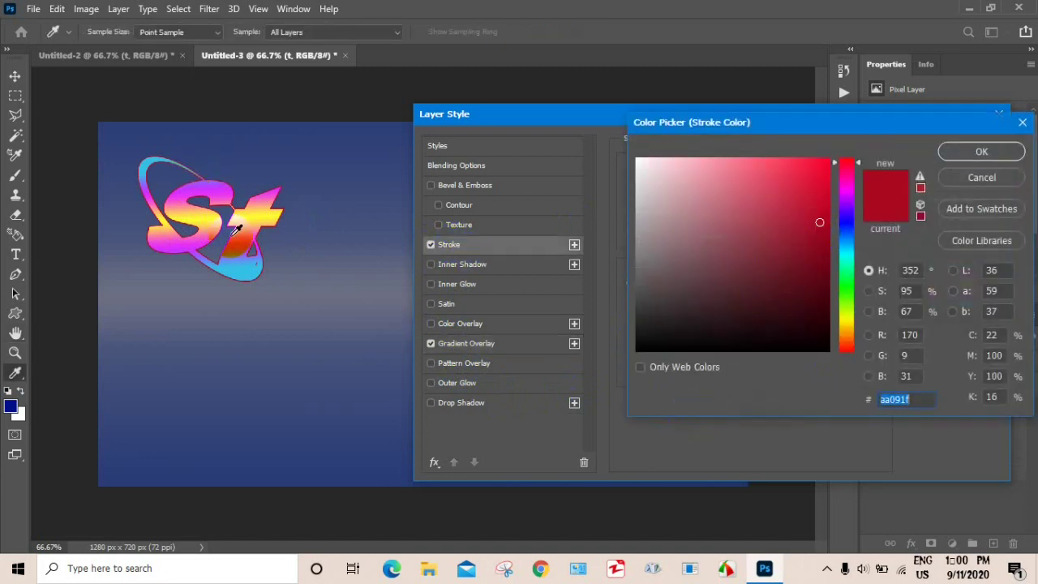
left_click(948, 150)
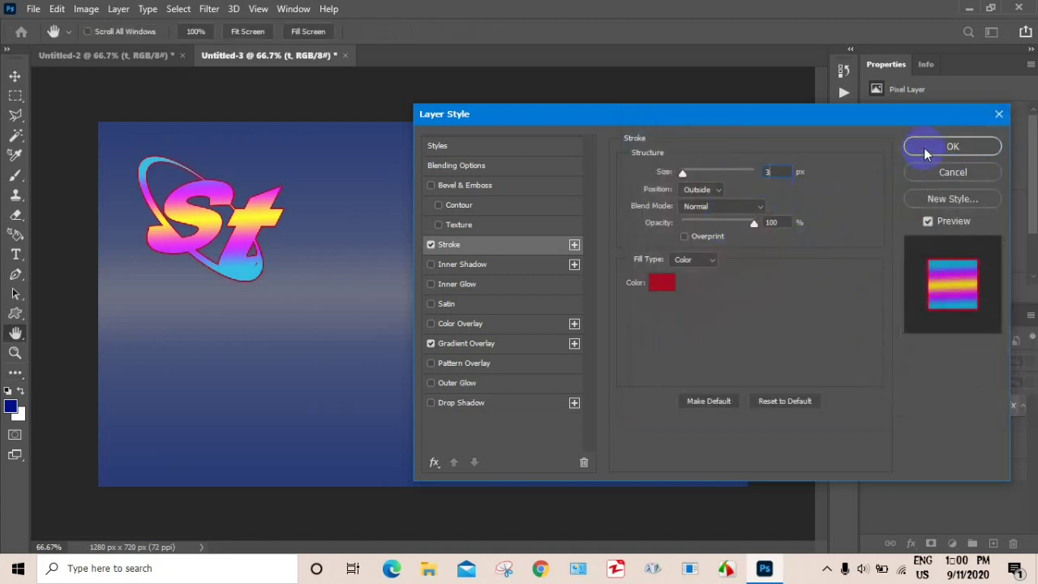
left_click(953, 147)
Step: Move the St logo into the canvas's upper-left corner and scale it to about 88%
left_click_drag(247, 236, 211, 217)
key("ctrl+t")
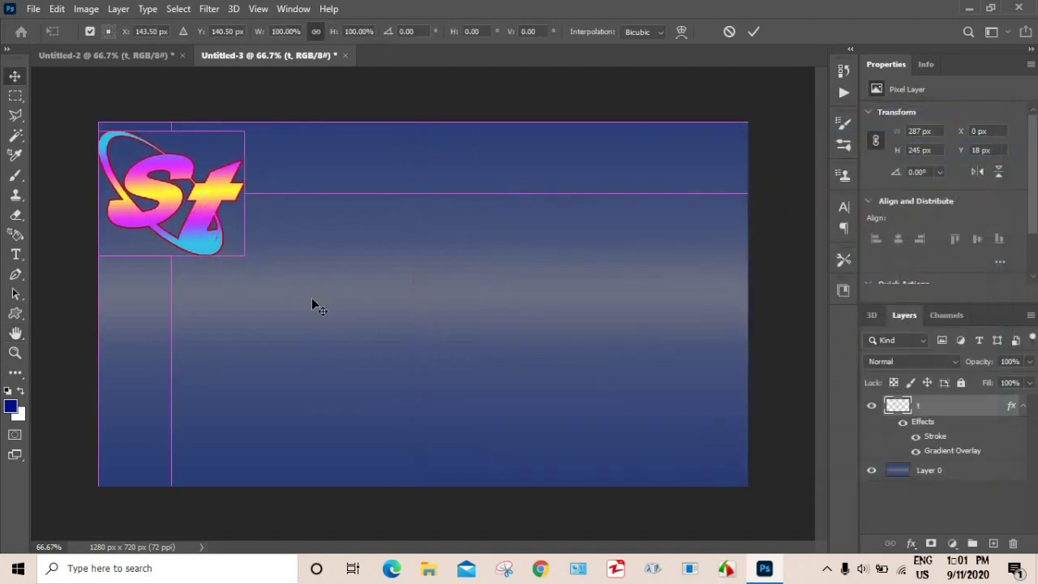
left_click_drag(244, 256, 209, 215)
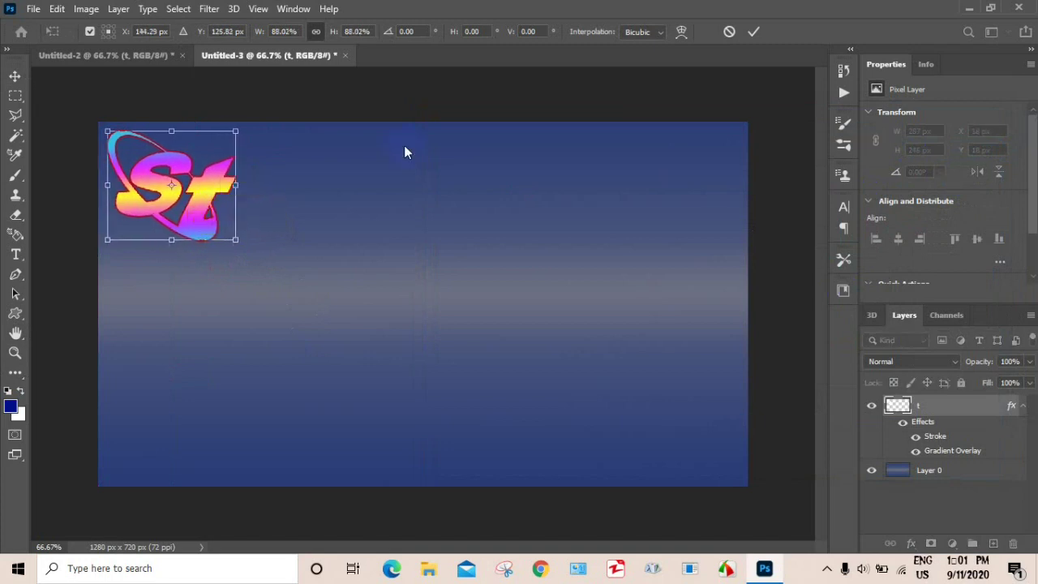
left_click(752, 32)
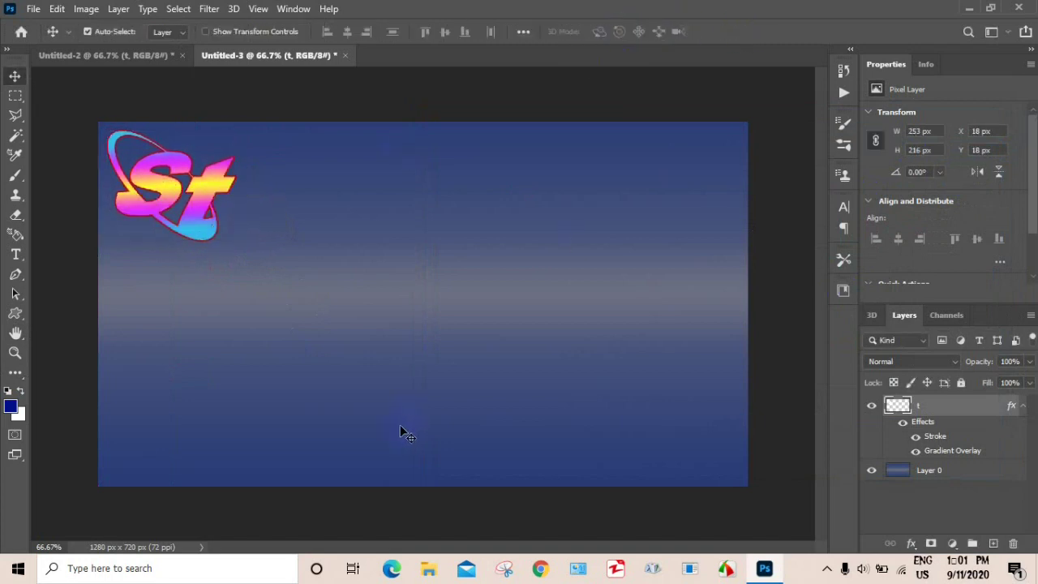
Step: Collapse the logo's effects list and examine the font and size of the main title layer in the Untitled-2 reference banner
left_click(1022, 406)
left_click(51, 59)
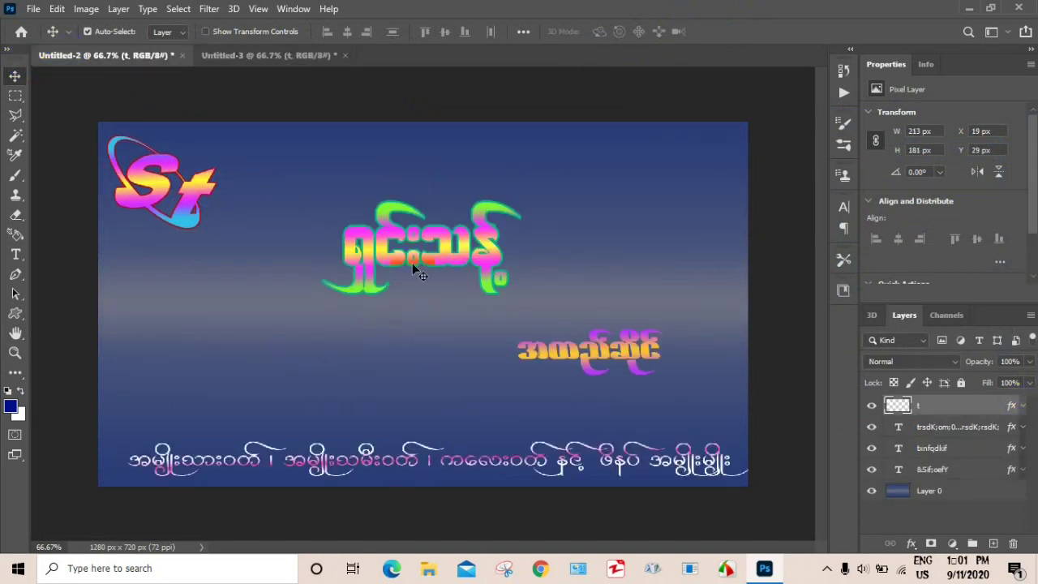
left_click(897, 405)
left_click(899, 449)
left_click(911, 473)
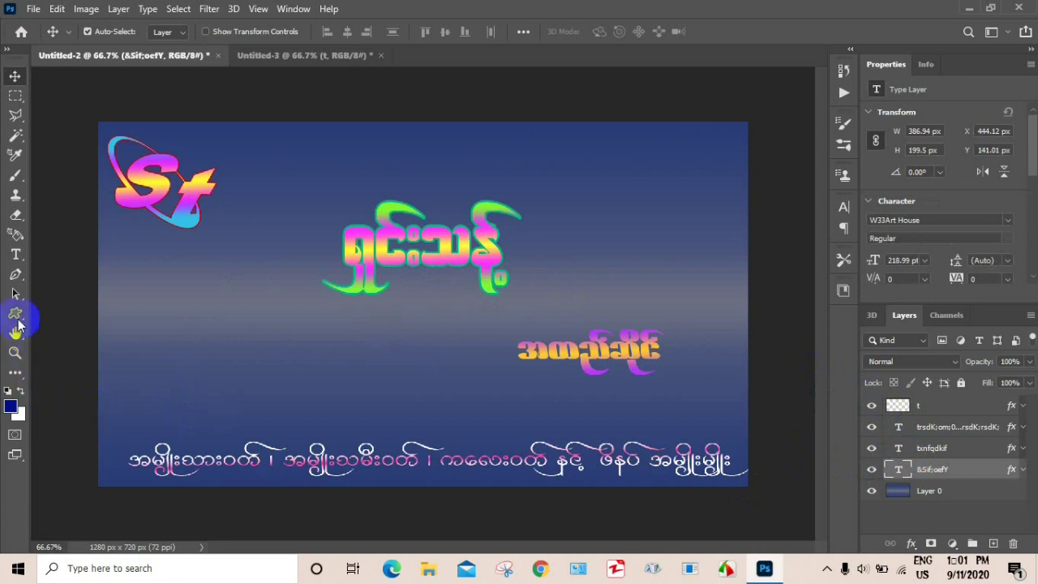
left_click(15, 254)
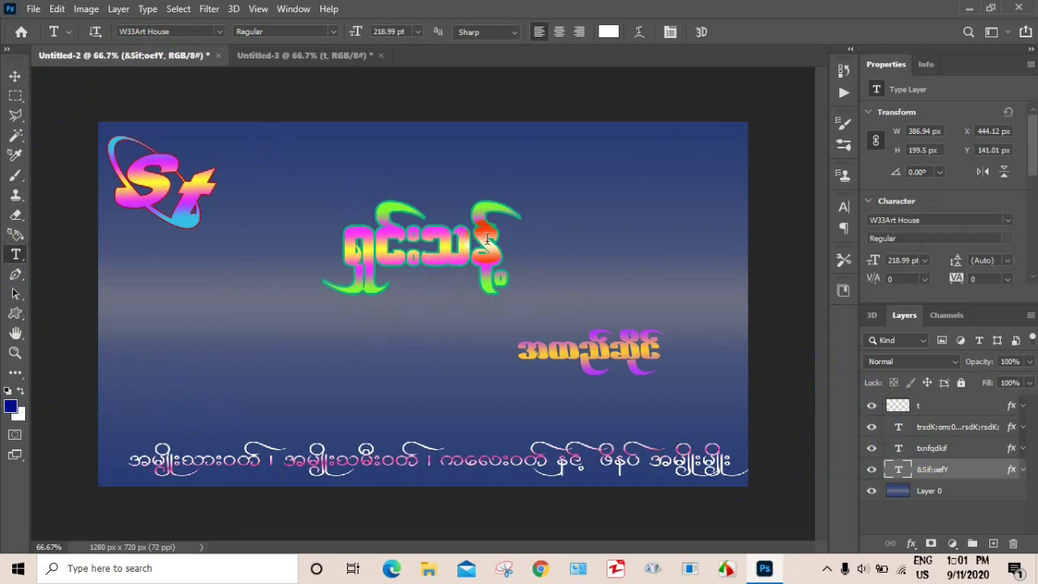
Step: Start a white title text near the middle of Untitled-3 in W33Art House at 72 pt and enter the shop name
left_click(313, 58)
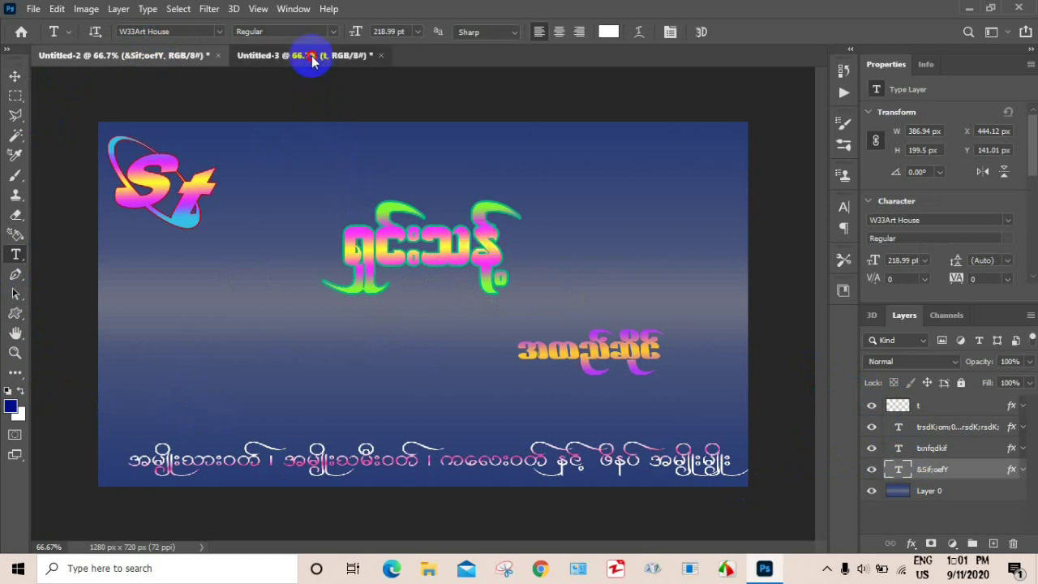
left_click(363, 313)
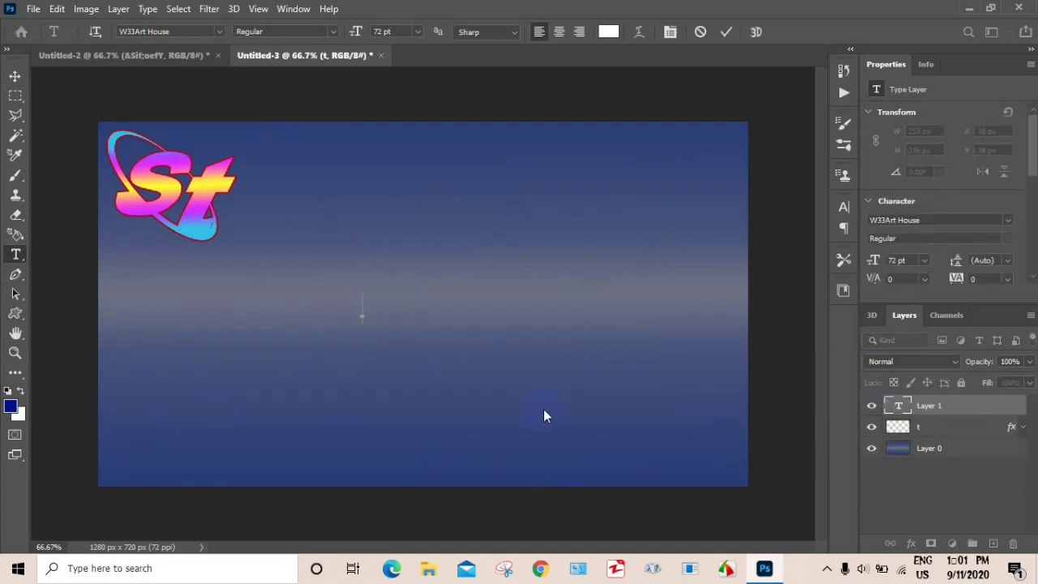
type("&Sif;oefY")
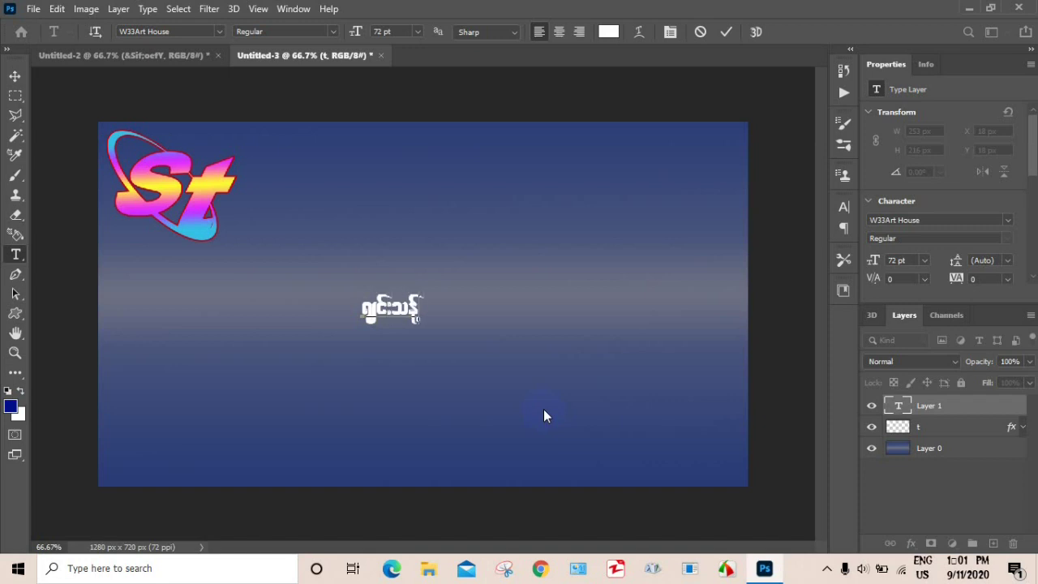
Step: Delete the title back to its first character, retype the rest so the text is "&Sif;oefY", and commit it
key("BackSpace")
key("BackSpace")
key("BackSpace")
key("BackSpace")
key("BackSpace")
key("BackSpace")
key("BackSpace")
key("BackSpace")
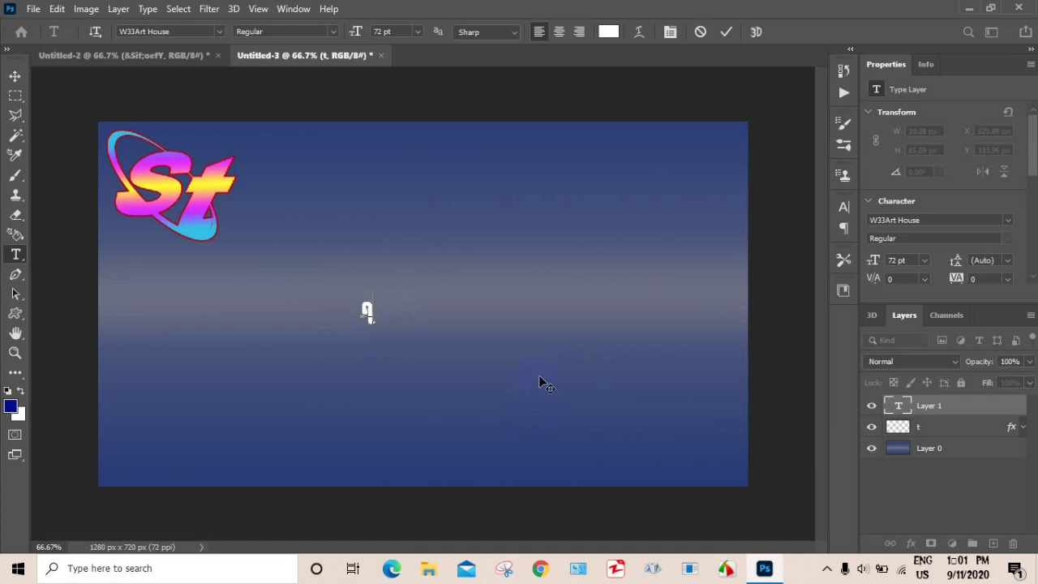
type("Sif;oefY")
left_click_drag(404, 311, 422, 315)
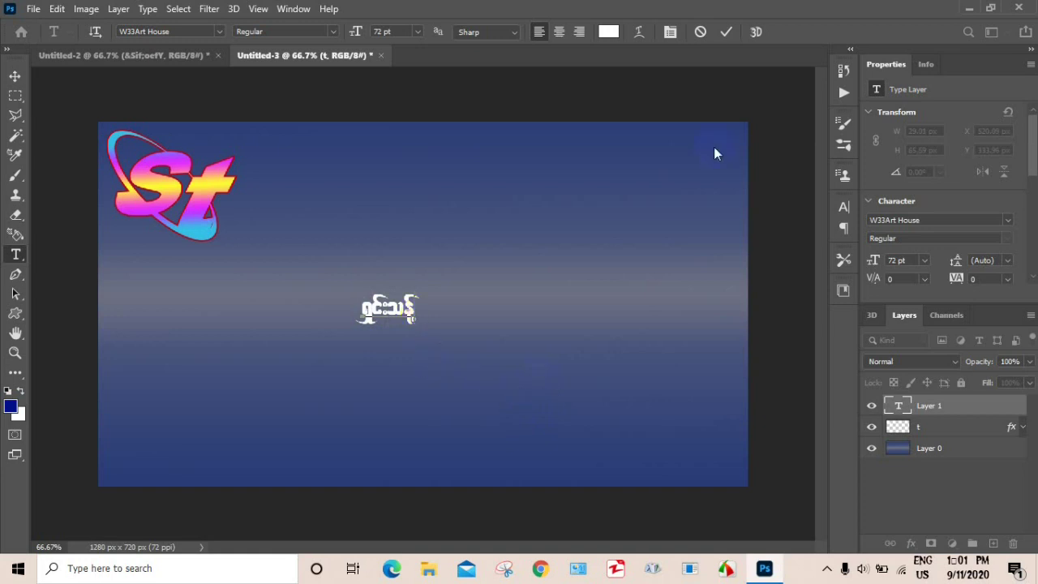
left_click(726, 32)
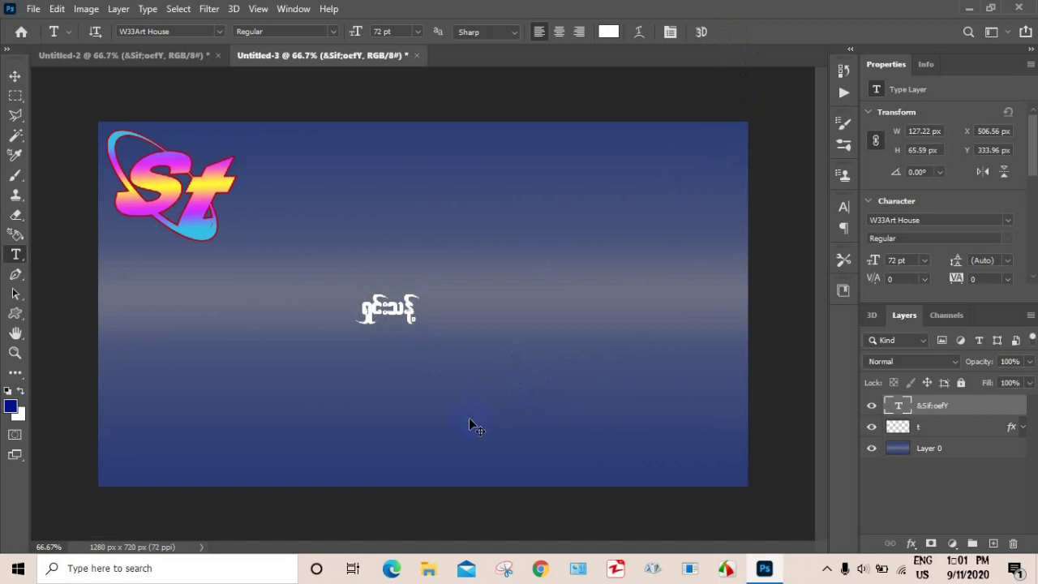
Step: Scale the title text to about 313% and centre it horizontally in the upper half of the canvas
key("ctrl+t")
left_click_drag(416, 321, 498, 406)
left_click_drag(442, 334, 479, 260)
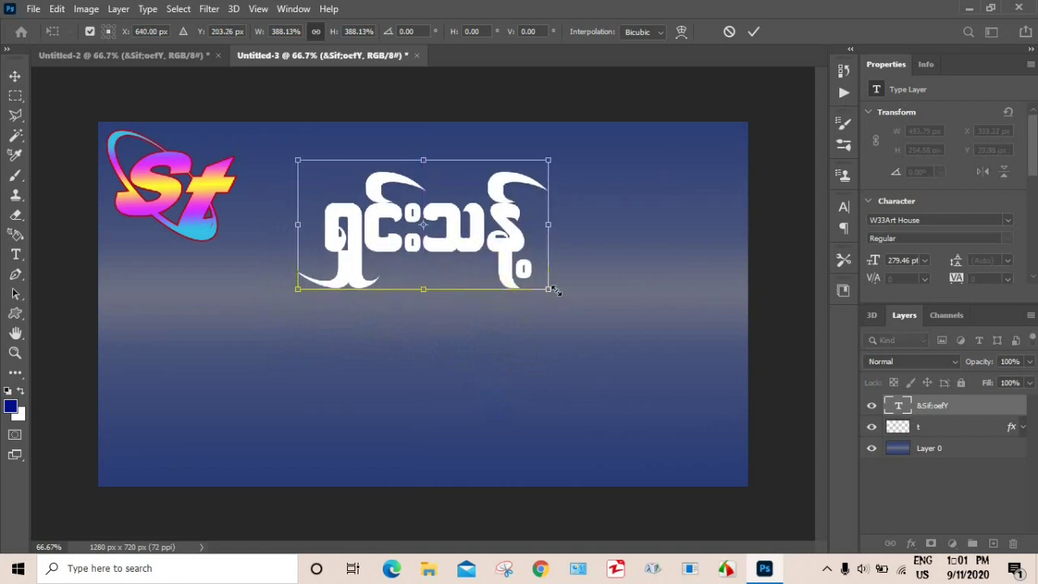
left_click_drag(551, 291, 527, 281)
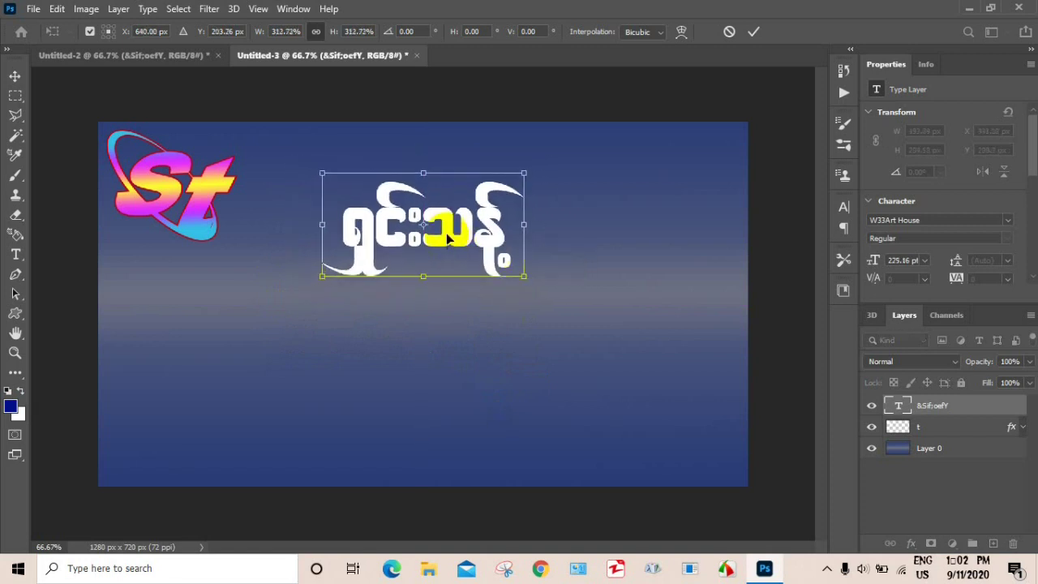
left_click_drag(447, 235, 447, 240)
left_click(753, 33)
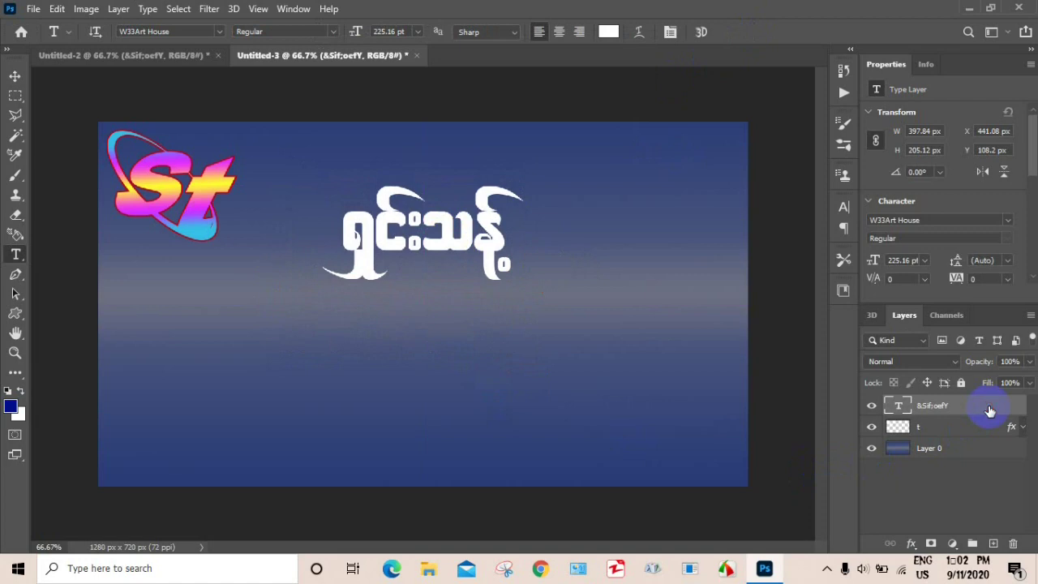
Step: Add a reflected, reversed yellow-magenta-blue Gradient Overlay to the title layer at 81% opacity, 93° angle and 85% scale
double_click(978, 399)
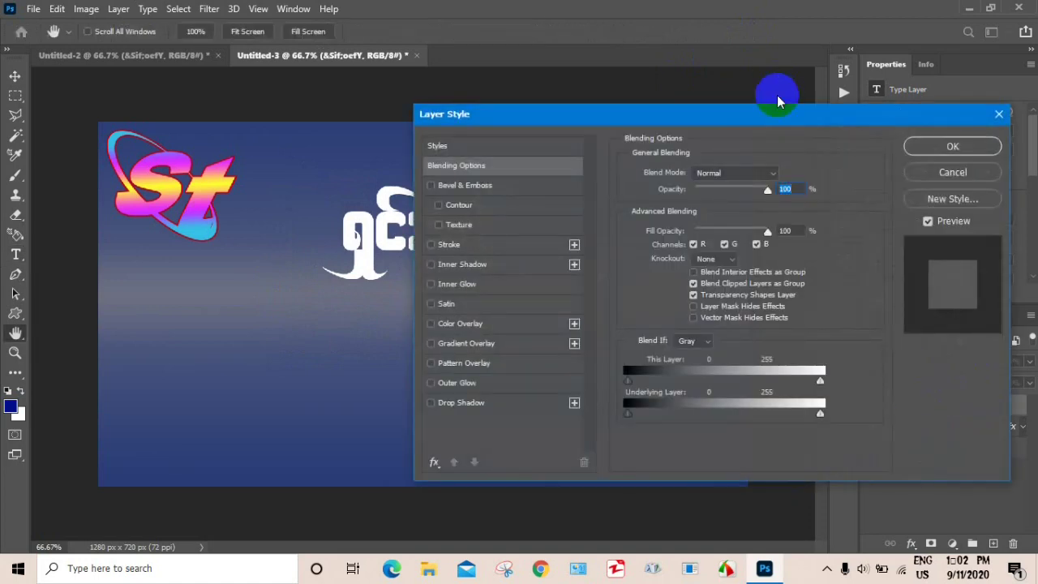
left_click_drag(780, 114, 841, 109)
left_click(495, 326)
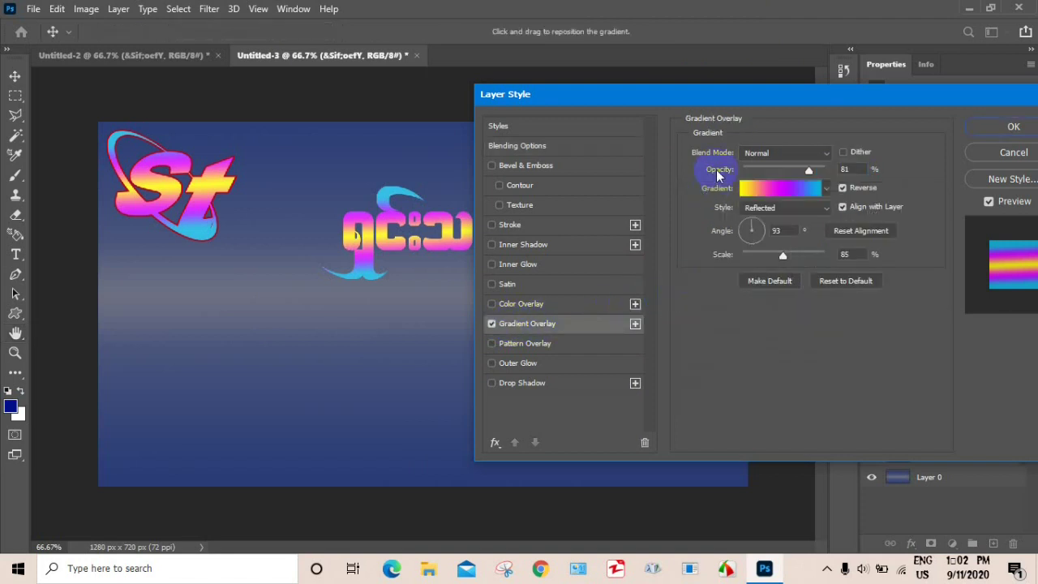
left_click_drag(748, 98, 527, 305)
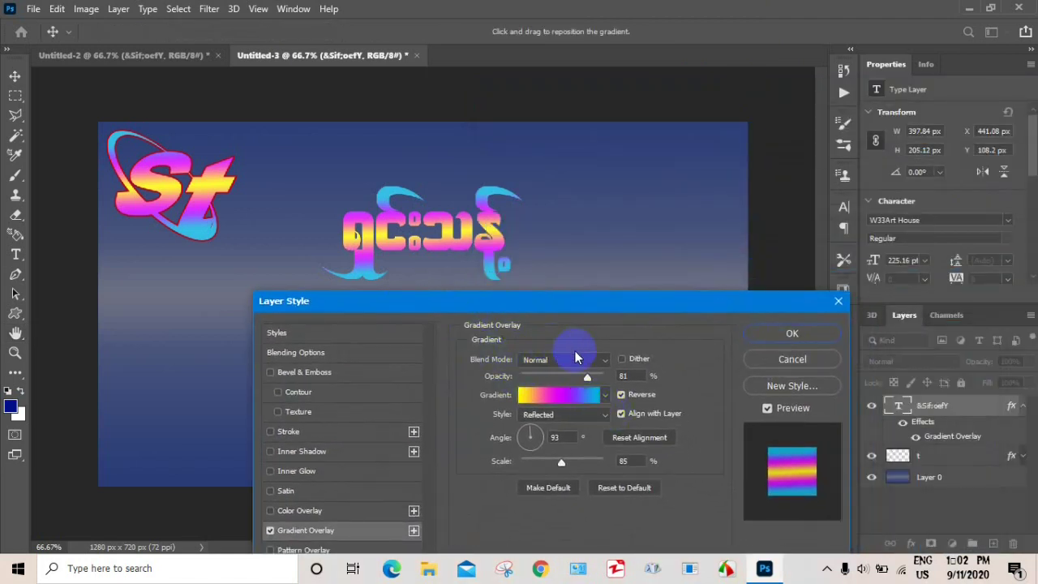
left_click_drag(652, 305, 879, 123)
Step: Recolour the blue stop at 5% in the title's overlay gradient to green #55e108
left_click(785, 217)
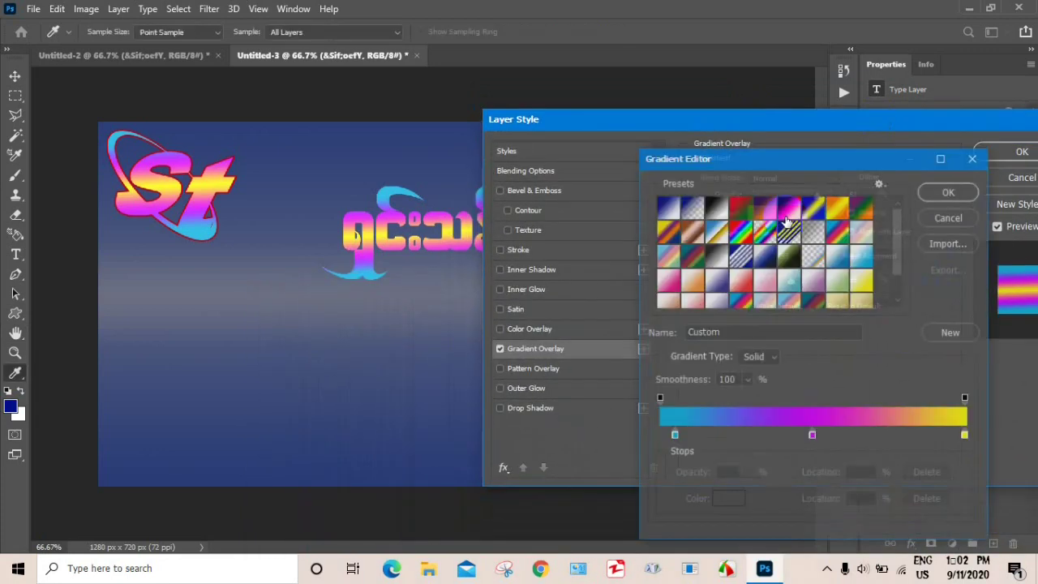
left_click(674, 436)
left_click(728, 499)
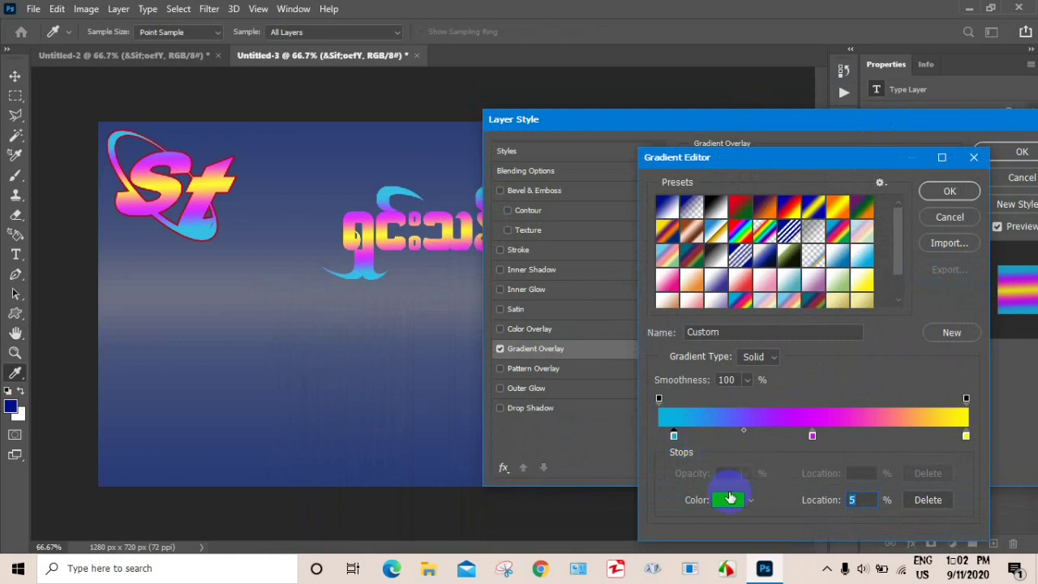
left_click(852, 300)
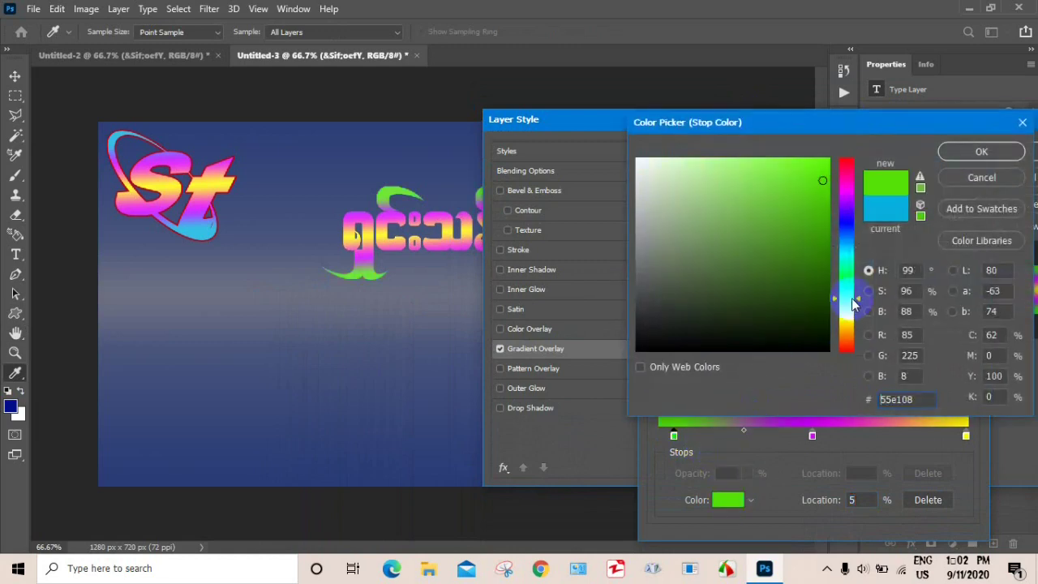
left_click_drag(850, 305, 850, 305)
left_click(850, 299)
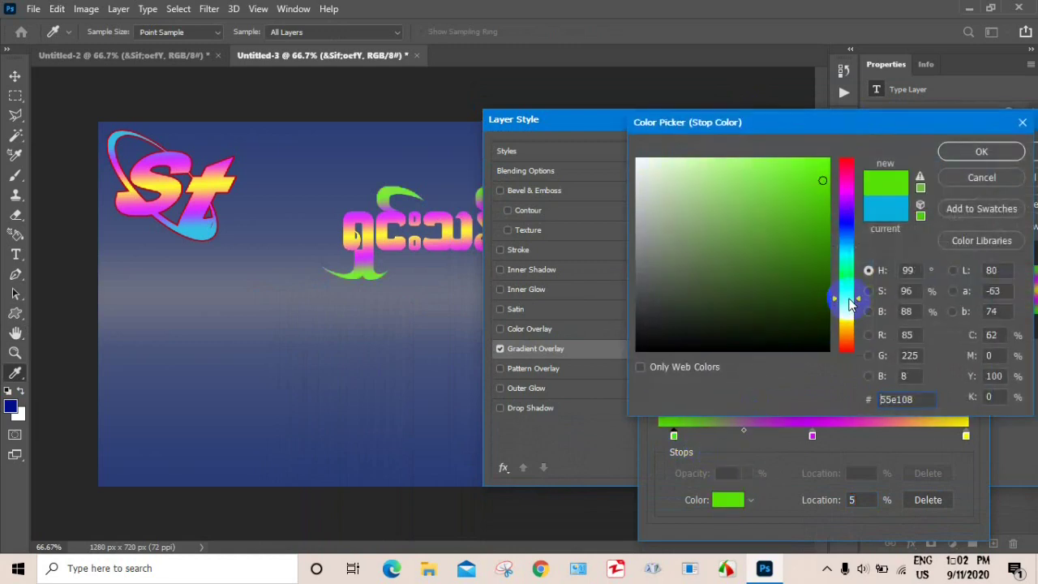
left_click(954, 154)
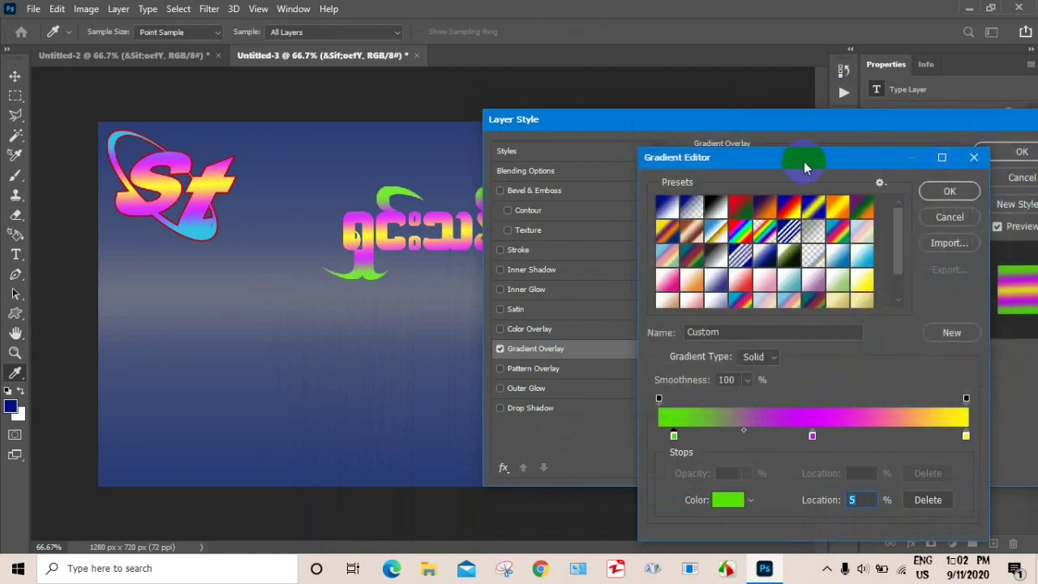
Step: Recolour the magenta stop at 50% in the title's overlay gradient to purple #bd17e6 and accept the gradient
mouse_move(803, 161)
left_mouse_down()
mouse_move(712, 230)
mouse_move(819, 158)
left_mouse_up()
left_click(804, 441)
left_click(720, 500)
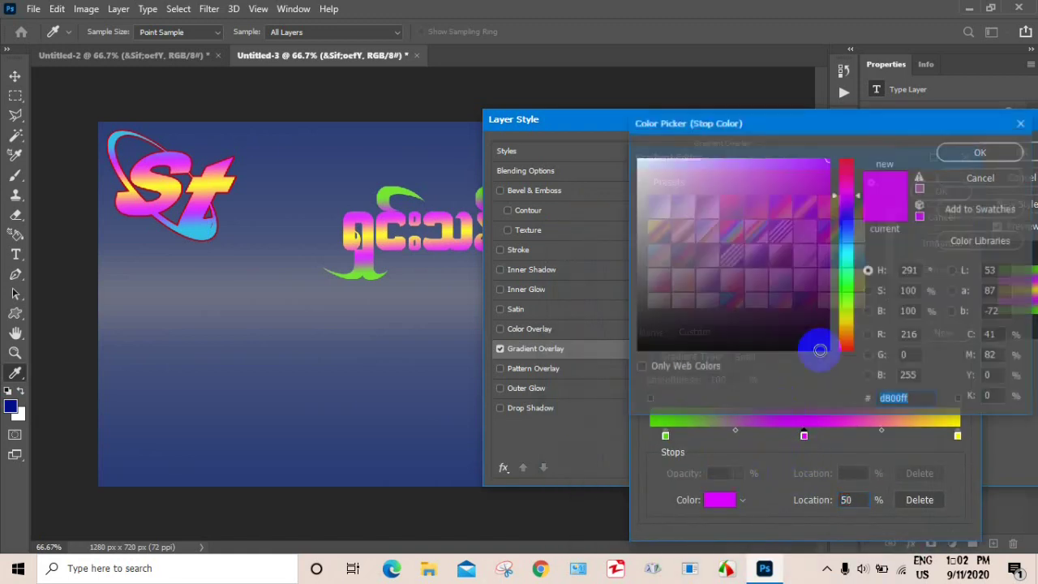
left_click_drag(842, 198, 842, 200)
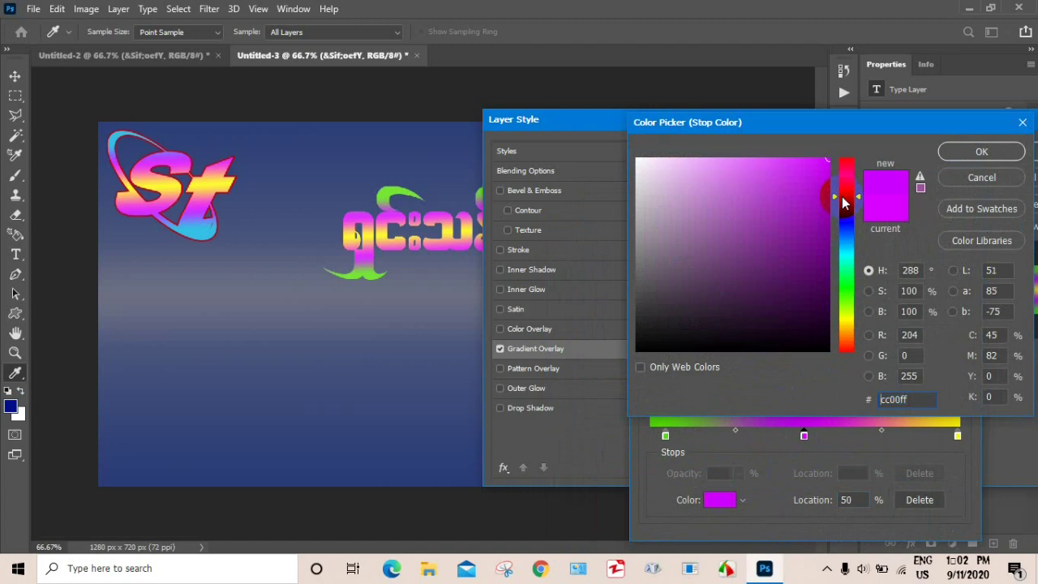
left_click(822, 205)
left_click_drag(823, 202, 810, 175)
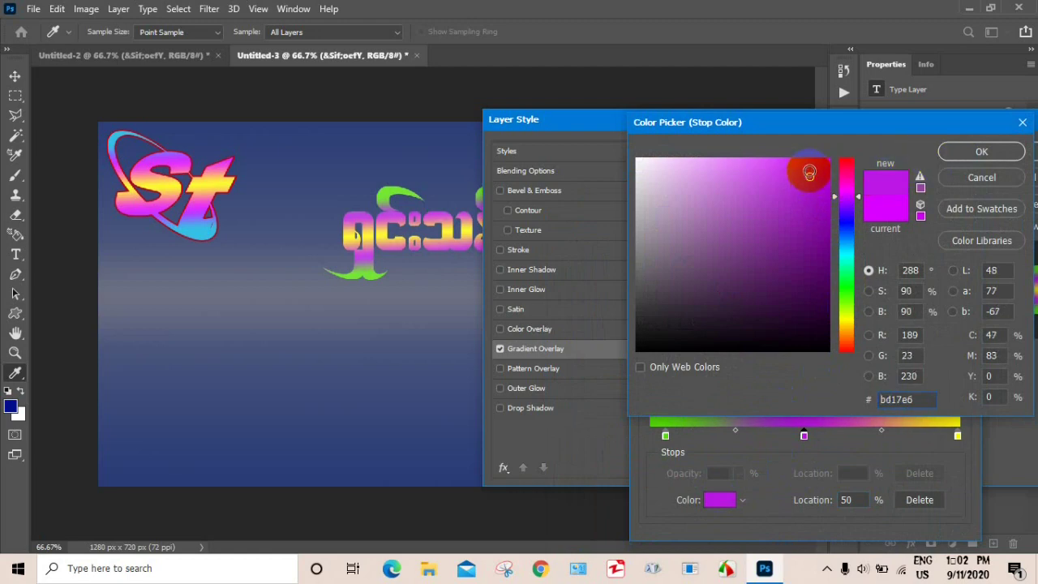
left_click(980, 151)
left_click(939, 193)
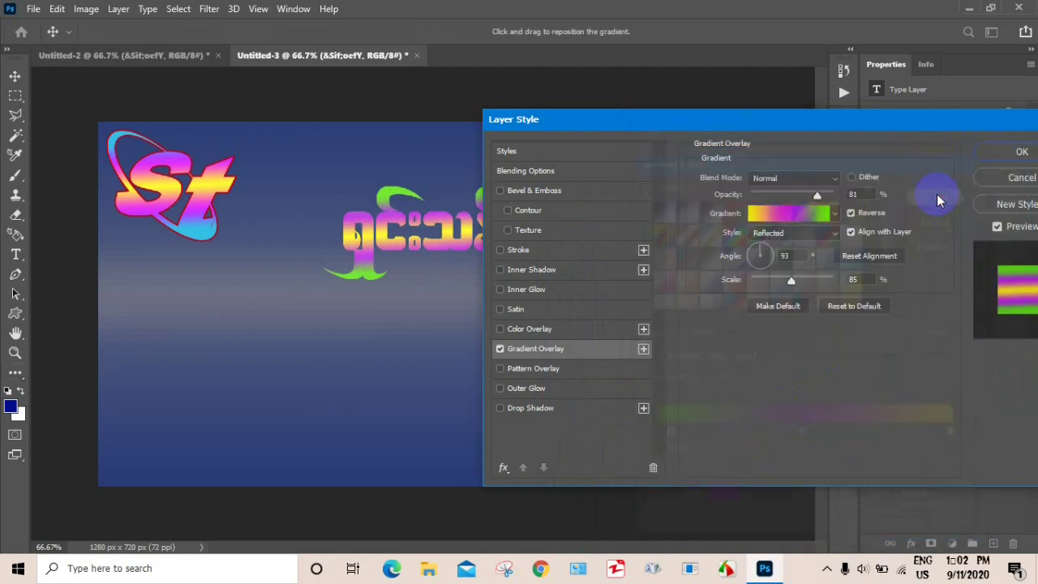
Step: Add a 3 px outside Stroke in purple #6f09aa to the title and apply the layer style
left_click(500, 251)
left_click(520, 250)
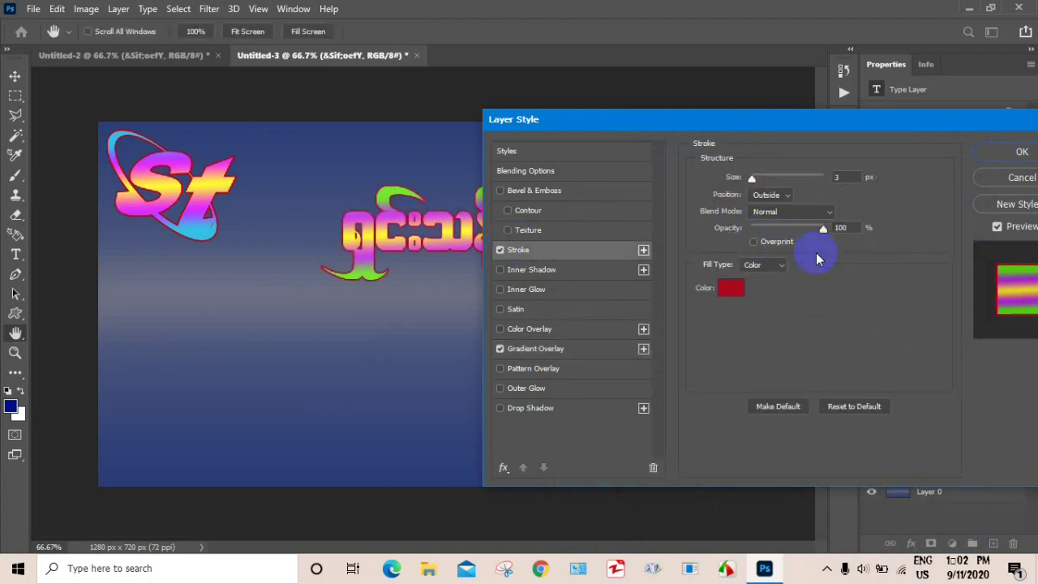
left_click(725, 283)
left_click_drag(846, 332, 846, 325)
left_click_drag(846, 285, 846, 234)
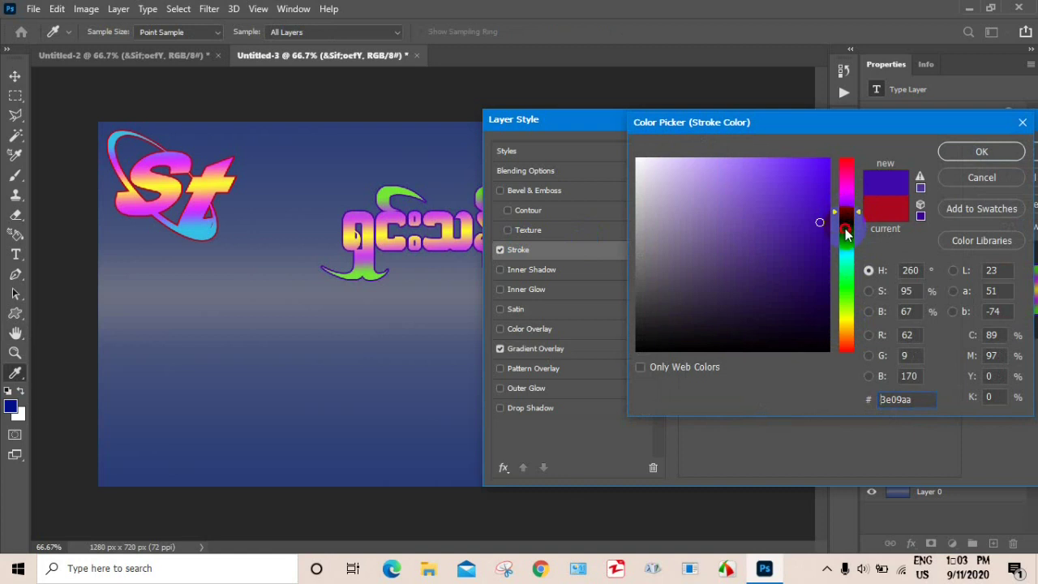
mouse_move(847, 246)
left_mouse_down()
mouse_move(846, 177)
mouse_move(849, 350)
left_mouse_up()
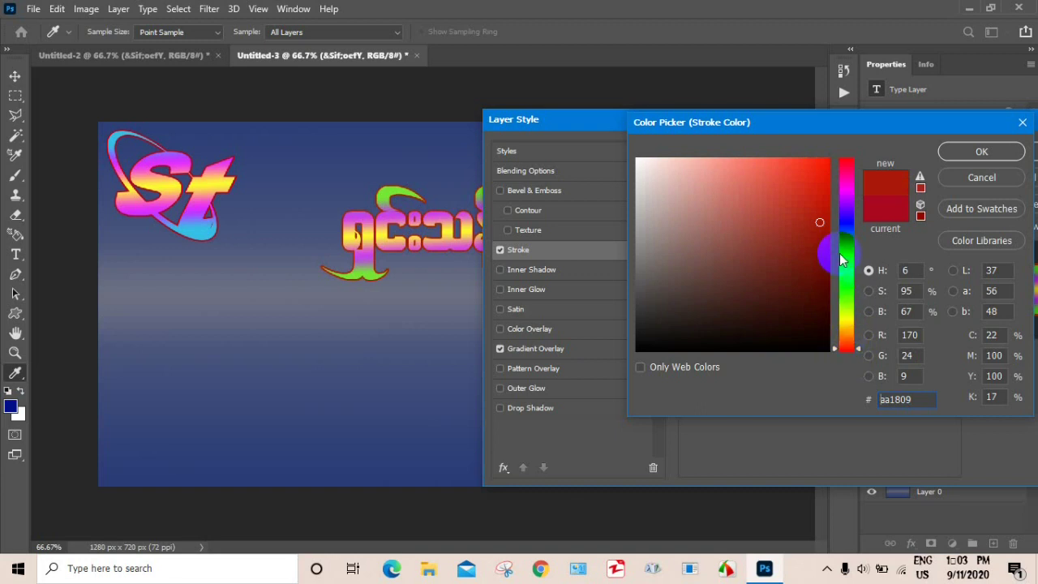
left_click(843, 203)
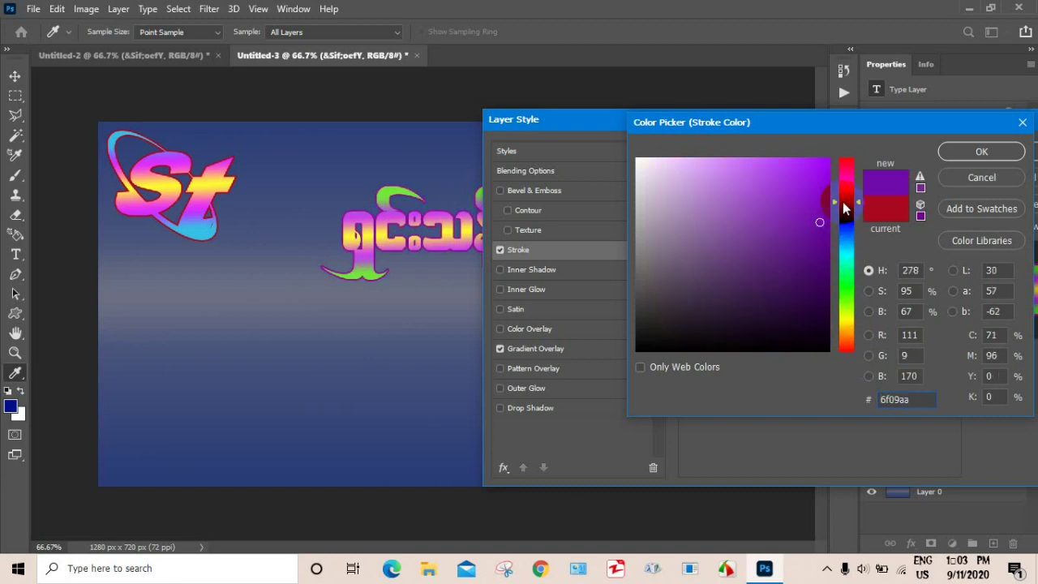
left_click(965, 151)
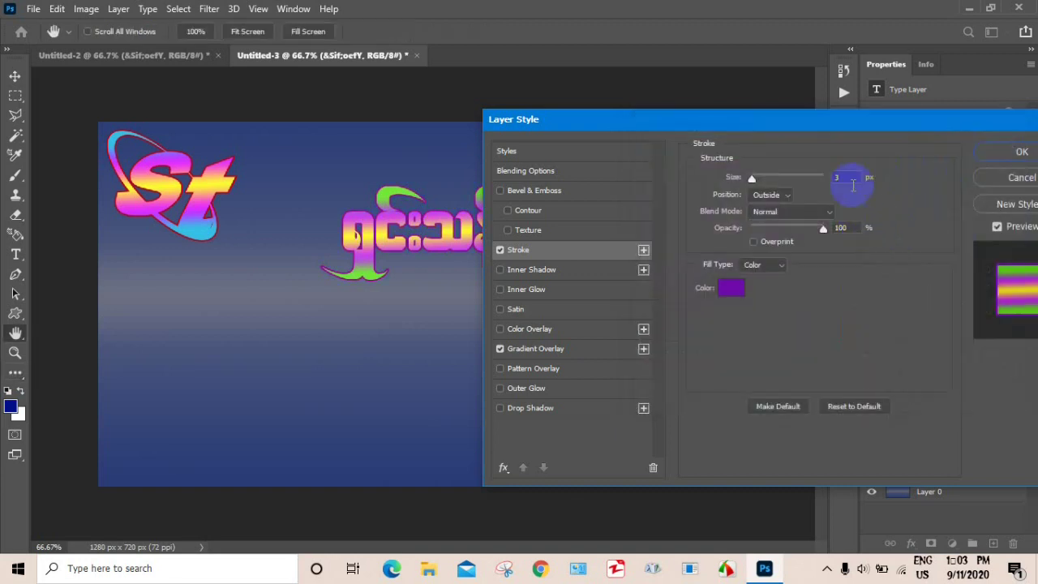
left_click_drag(854, 119, 646, 206)
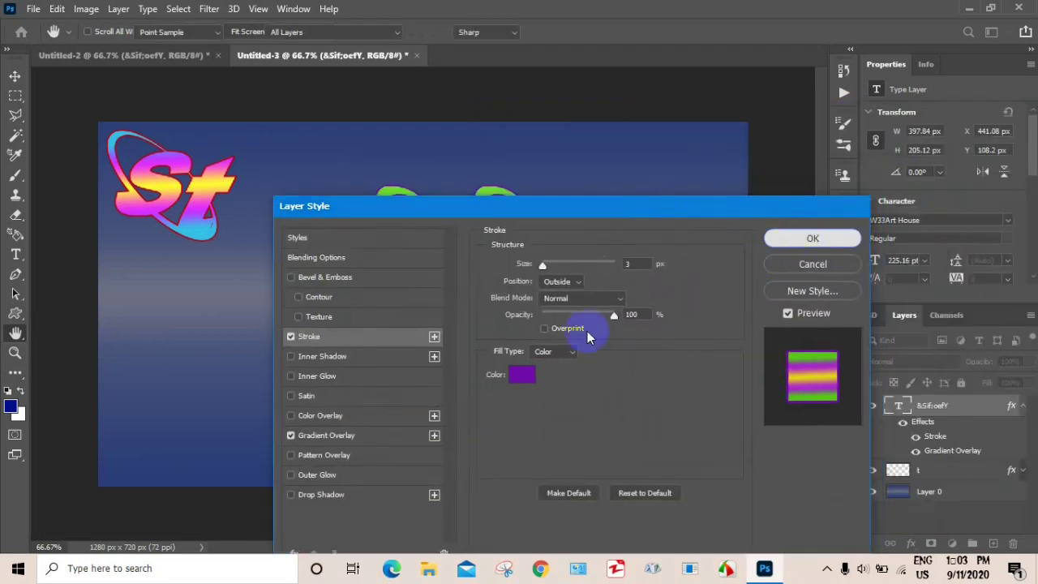
key("Return")
Step: Compare the styled title in Untitled-3 with the title in the Untitled-2 reference banner
left_click(130, 55)
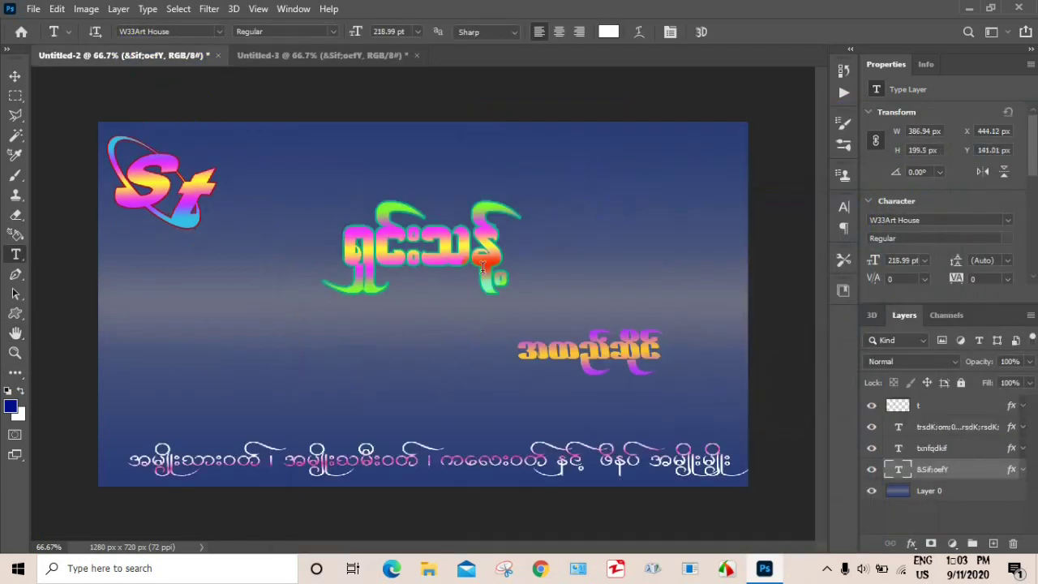
left_click(316, 56)
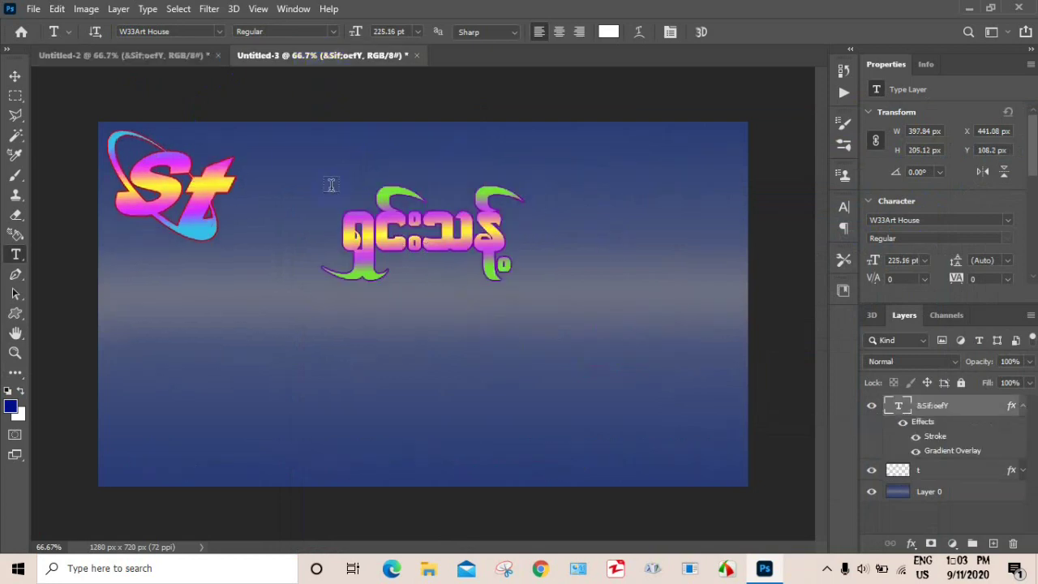
left_click(133, 56)
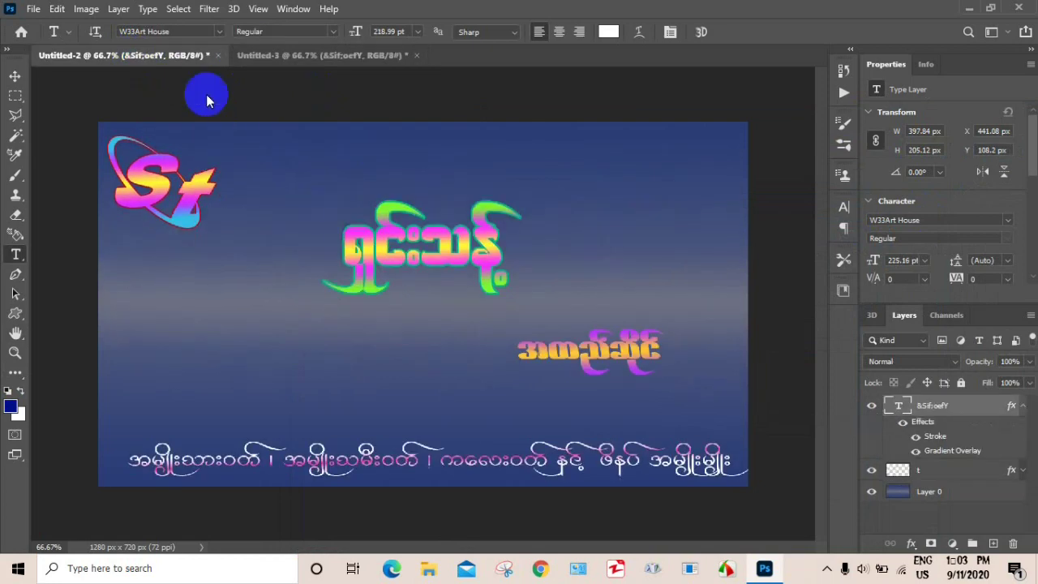
Step: Examine which font the subtitle text below the title uses in Untitled-2 and locate it in the font list
left_click(891, 461)
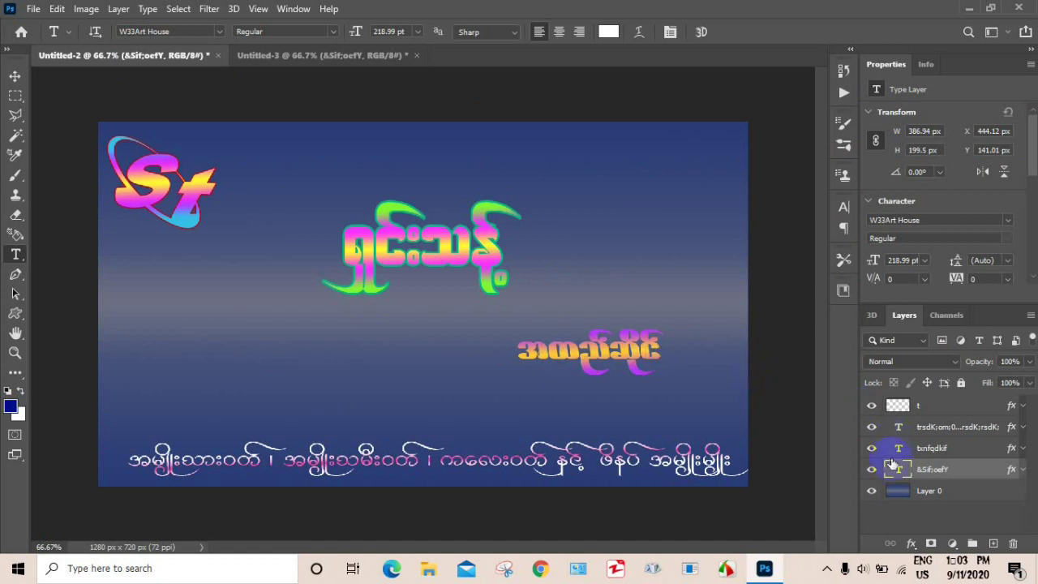
left_click(932, 450)
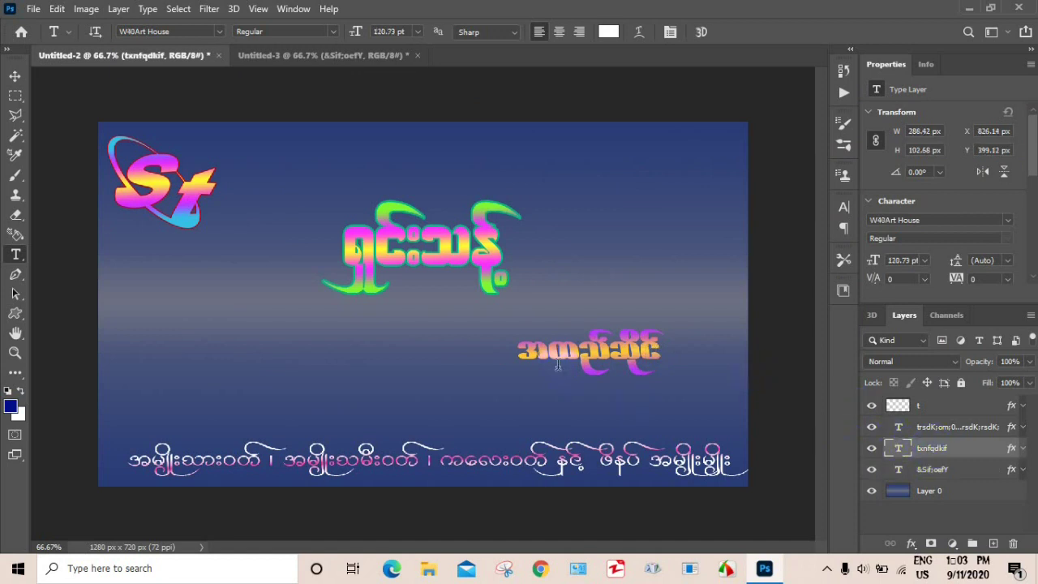
left_click(582, 352)
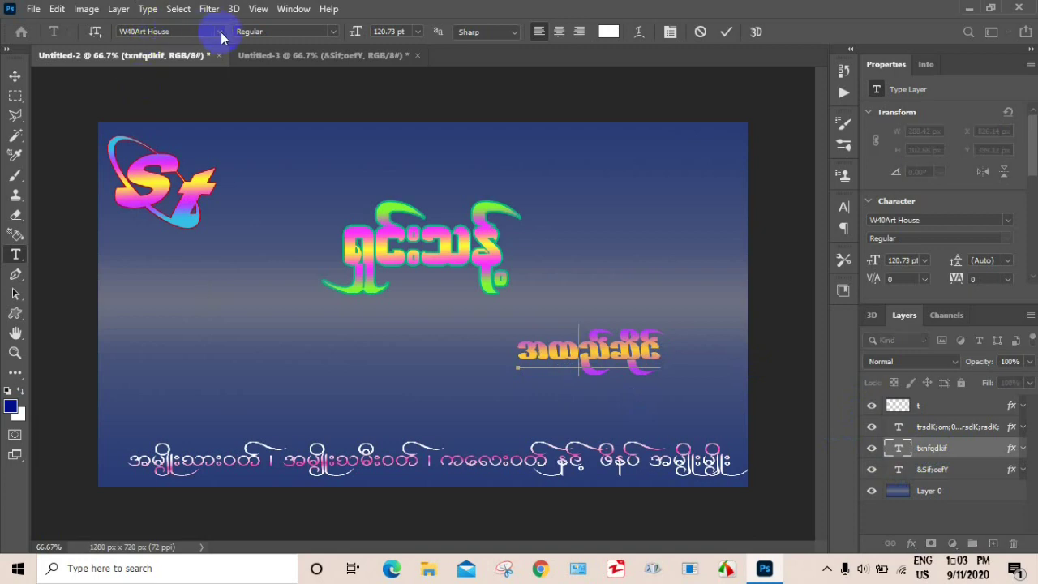
left_click(219, 32)
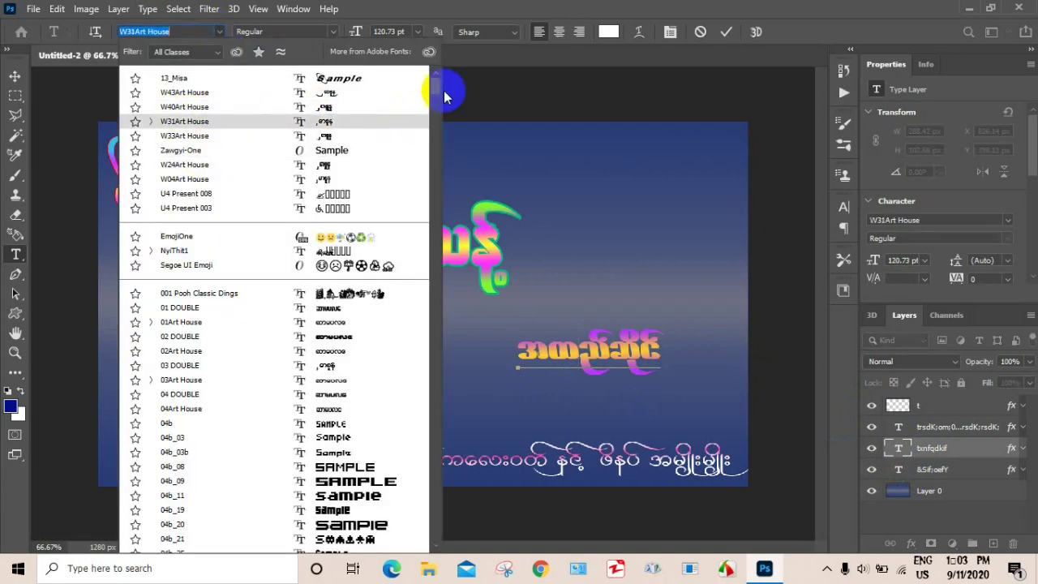
left_click_drag(436, 91, 437, 429)
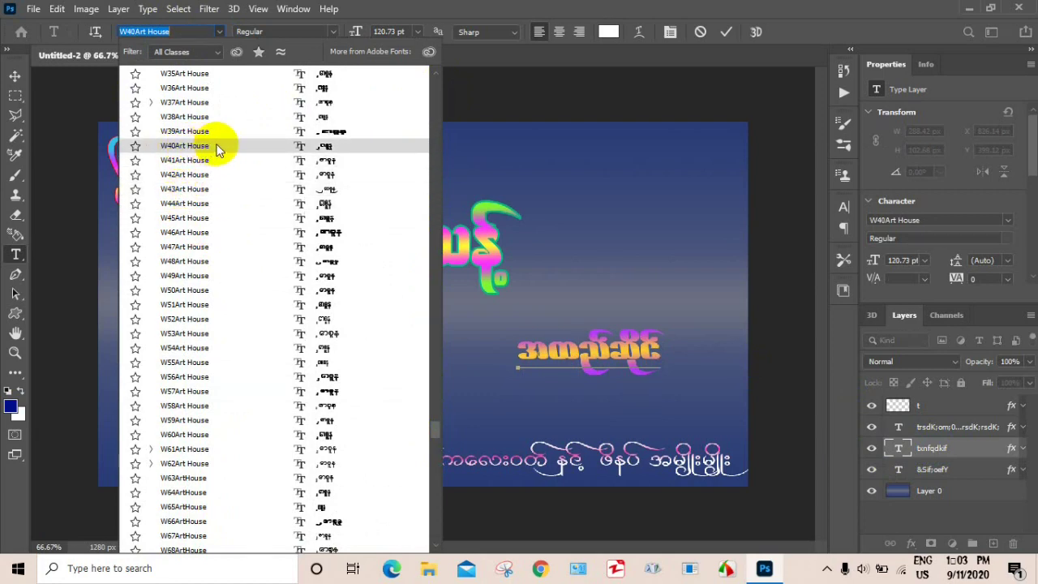
left_click(603, 52)
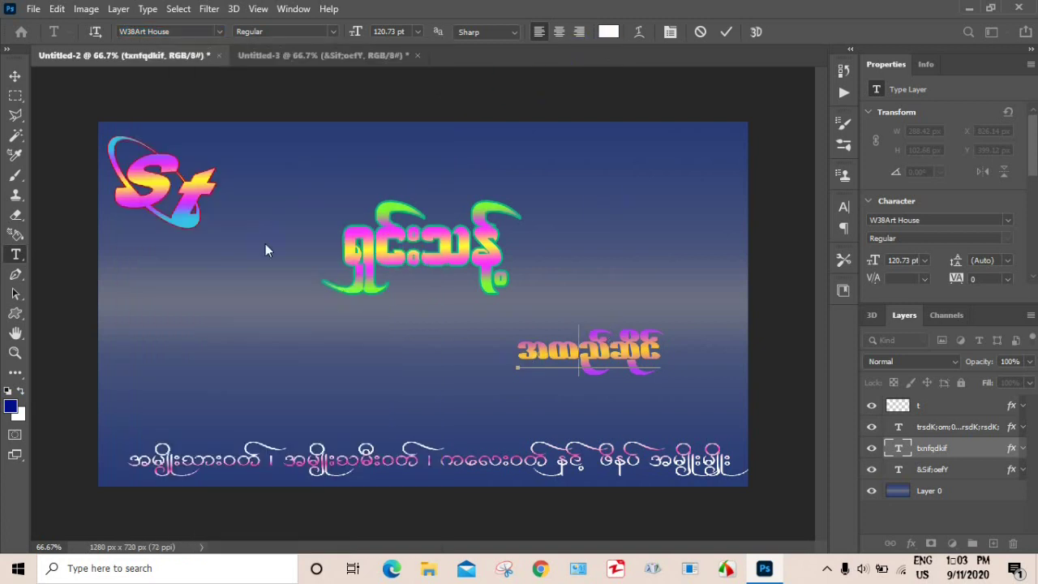
Step: Copy the subtitle layer from Untitled-2 into Untitled-3, placing it just below the right end of the title
left_click(16, 76)
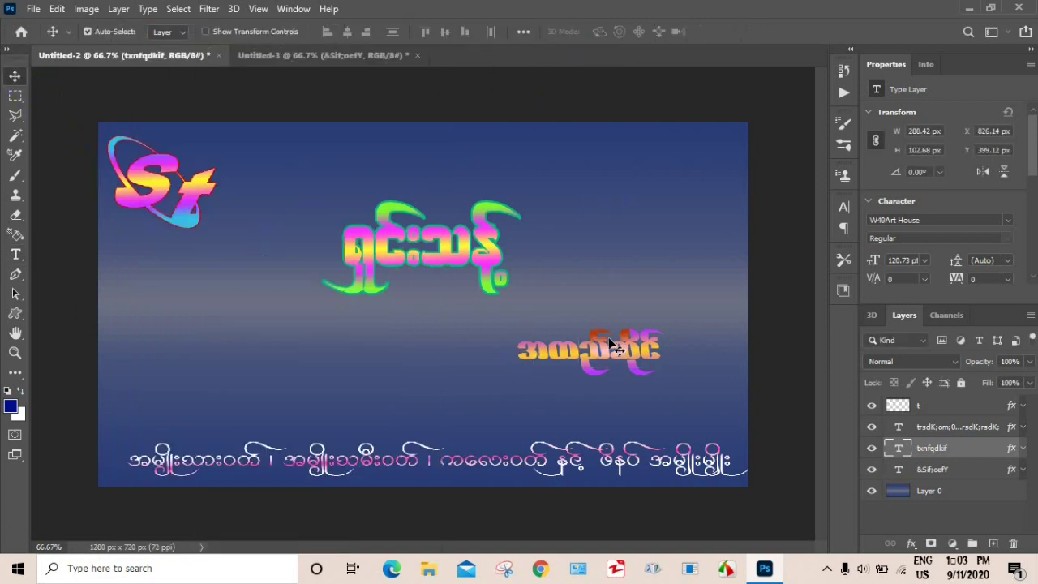
left_click_drag(599, 355, 595, 318)
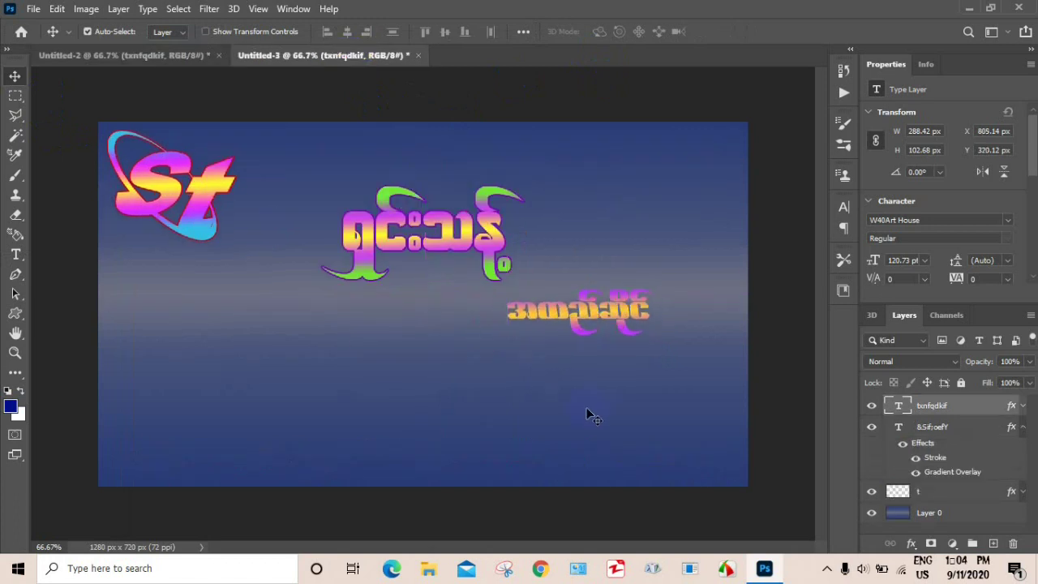
Step: Examine the font and size of the long text line along the lower edge of the Untitled-2 banner
left_click(142, 56)
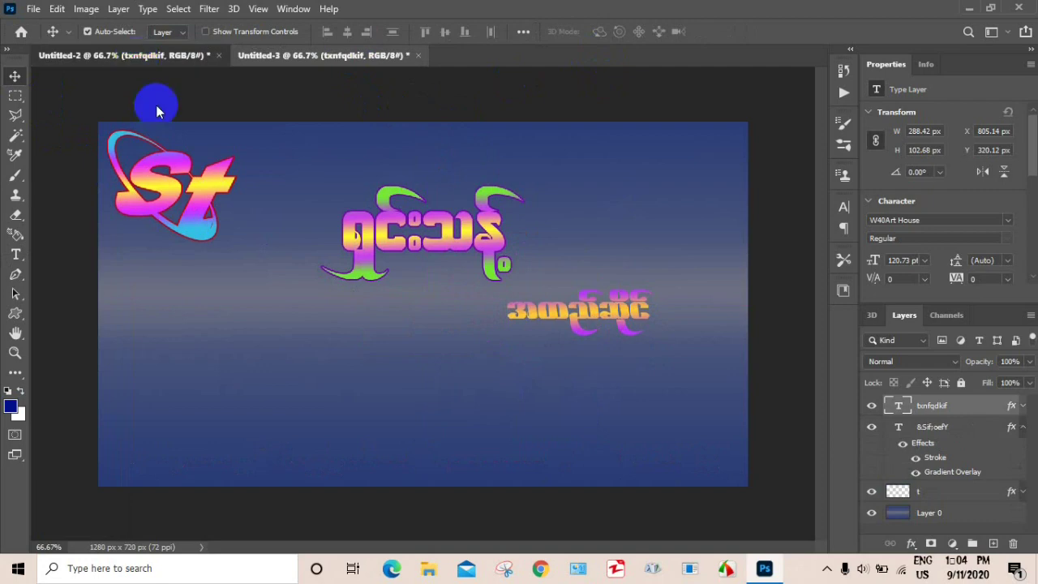
left_click(16, 254)
left_click(384, 460)
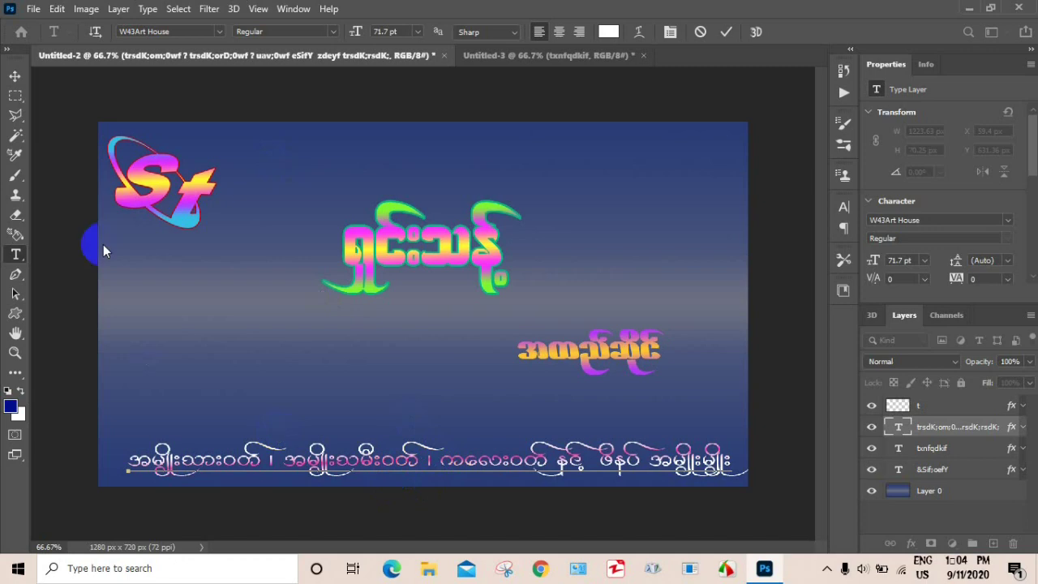
key("v")
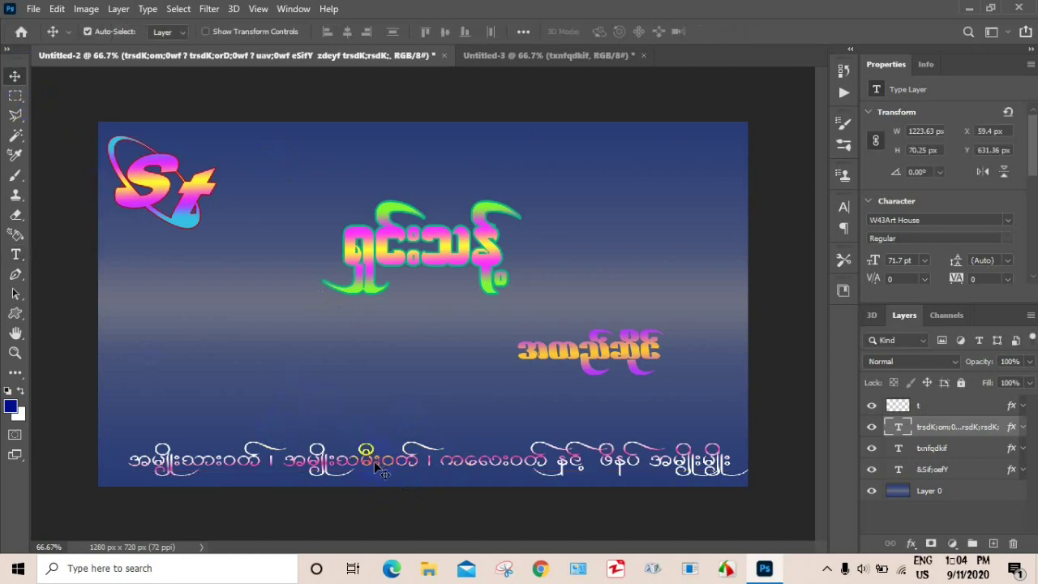
Step: Copy the long bottom text line from Untitled-2 to the lower edge of Untitled-3 and compare the two banners
left_click_drag(373, 466, 427, 463)
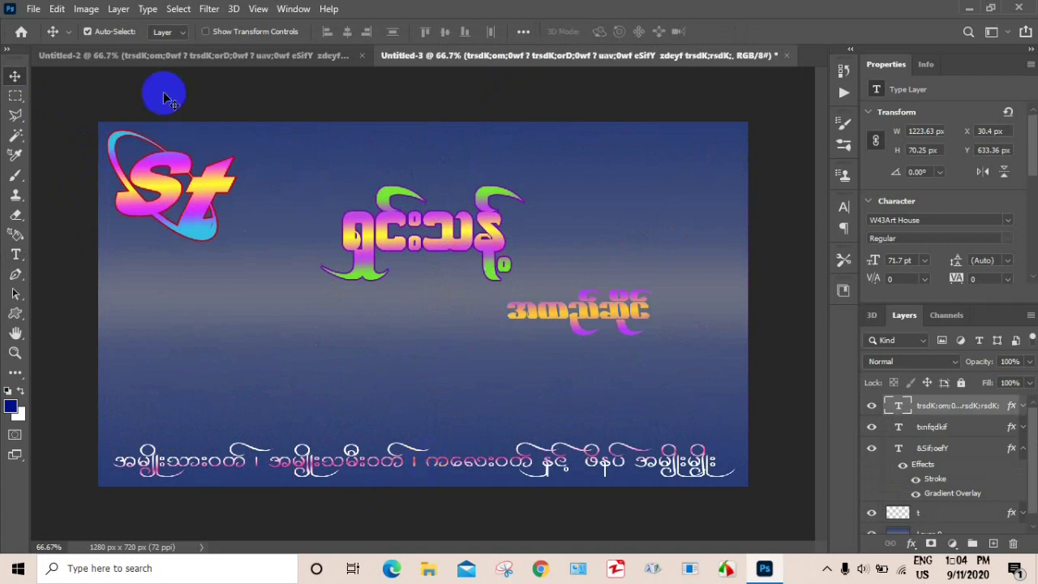
left_click(163, 55)
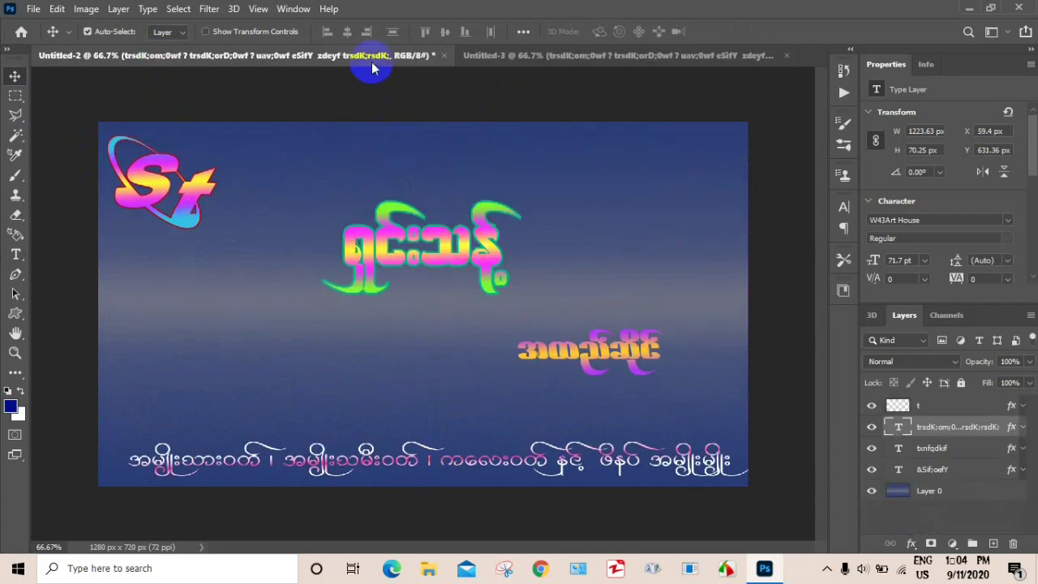
left_click(511, 56)
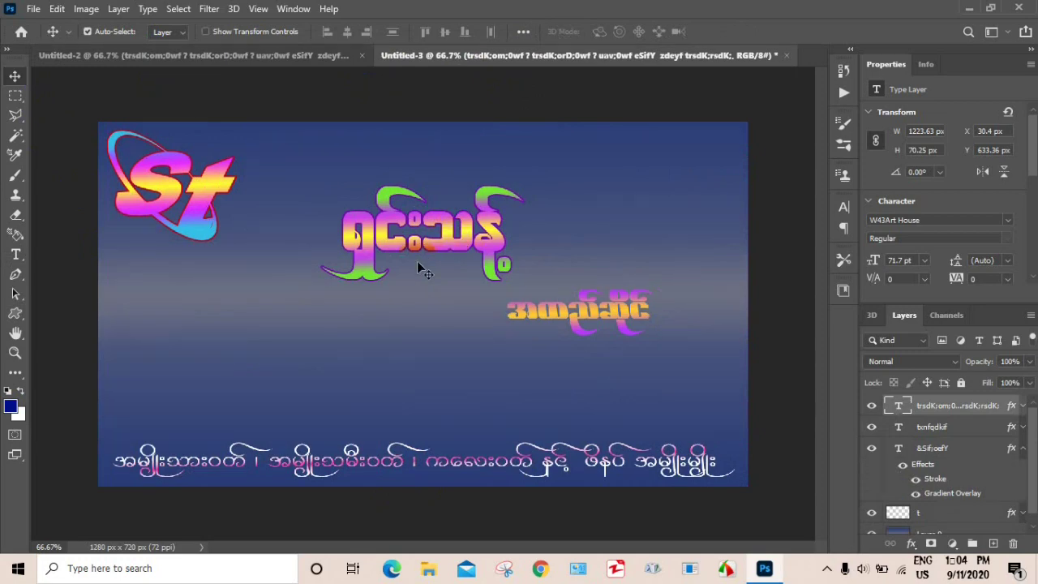
left_click(276, 58)
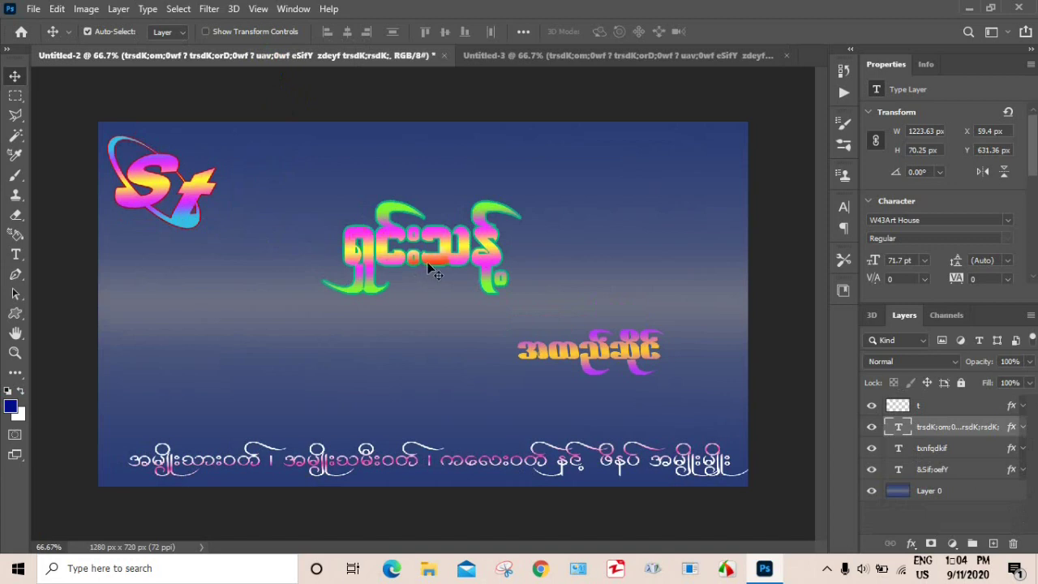
left_click(505, 56)
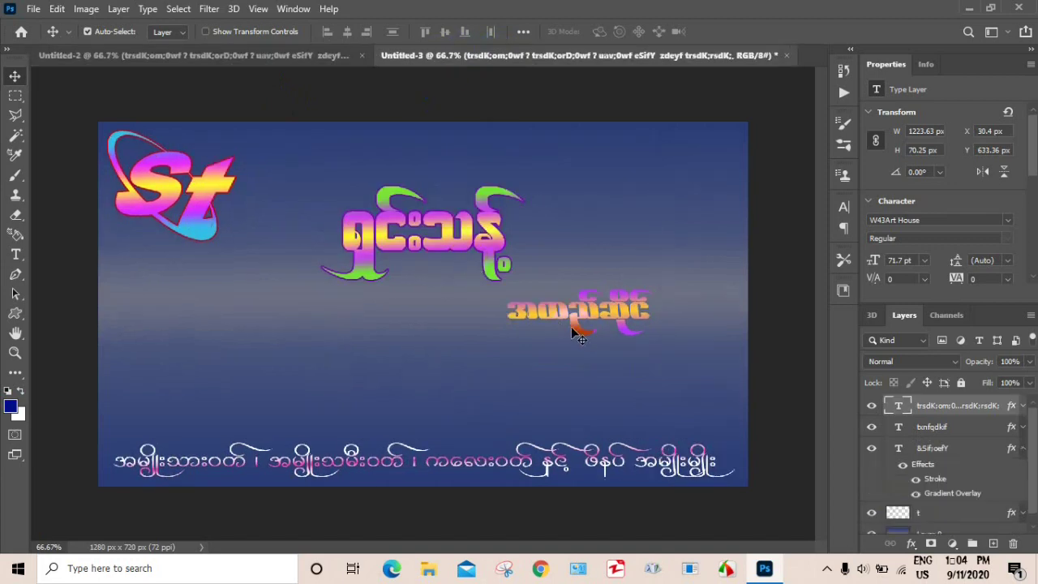
Step: Move the subtitle in Untitled-3 slightly to the right, to about X 826 px and Y 320 px, and return to Untitled-2
left_click_drag(592, 320, 603, 322)
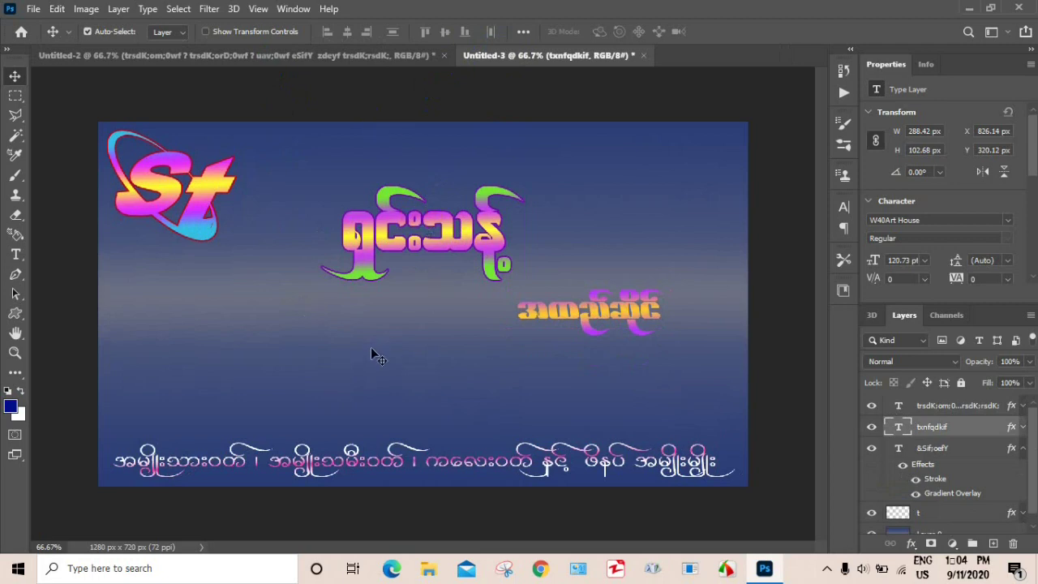
left_click(209, 227)
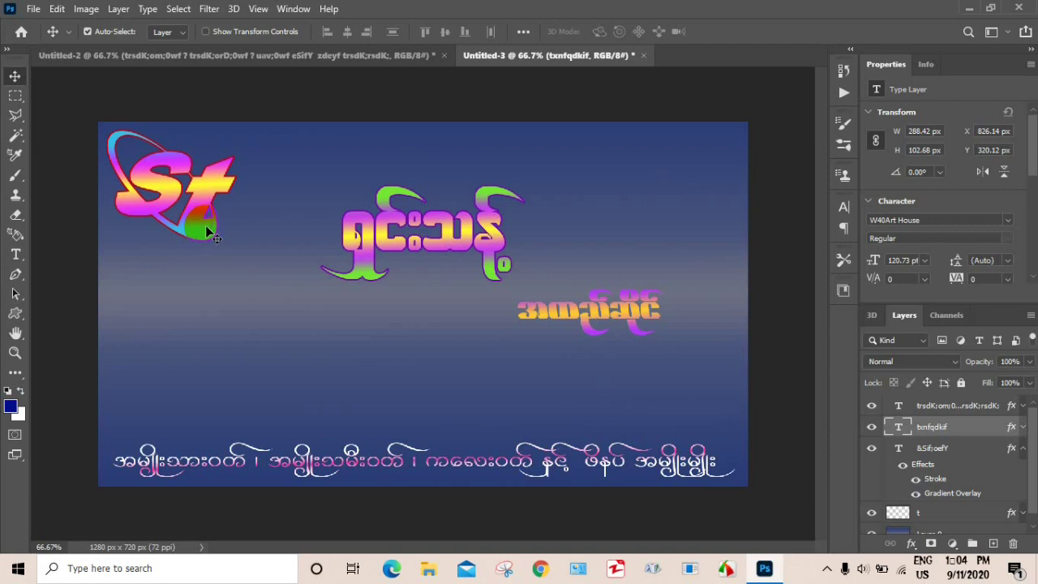
left_click(150, 59)
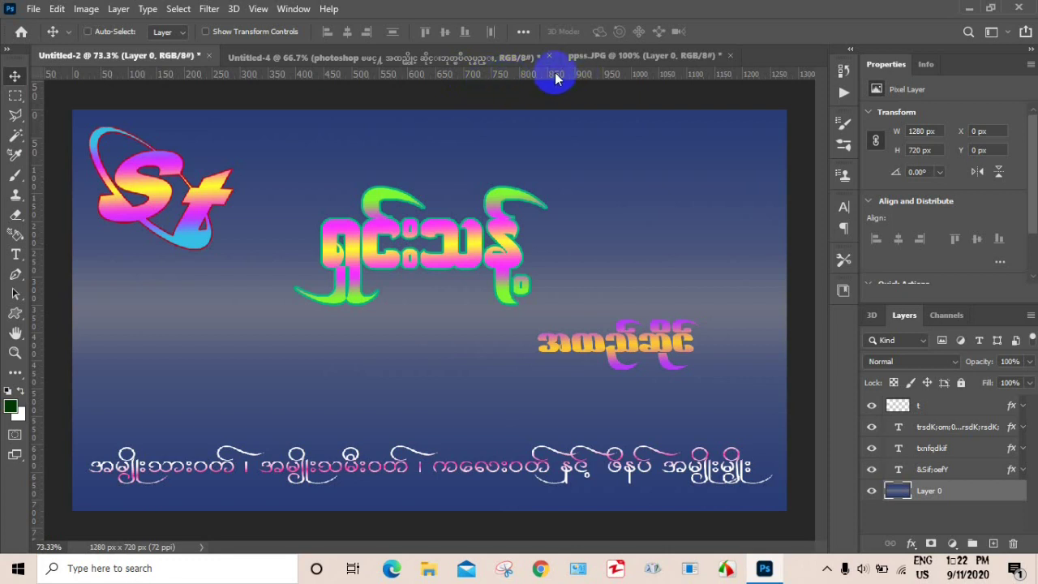
Step: Show the rulers and place guides on all four canvas edges and about 20 px inside each edge
key("ctrl+r")
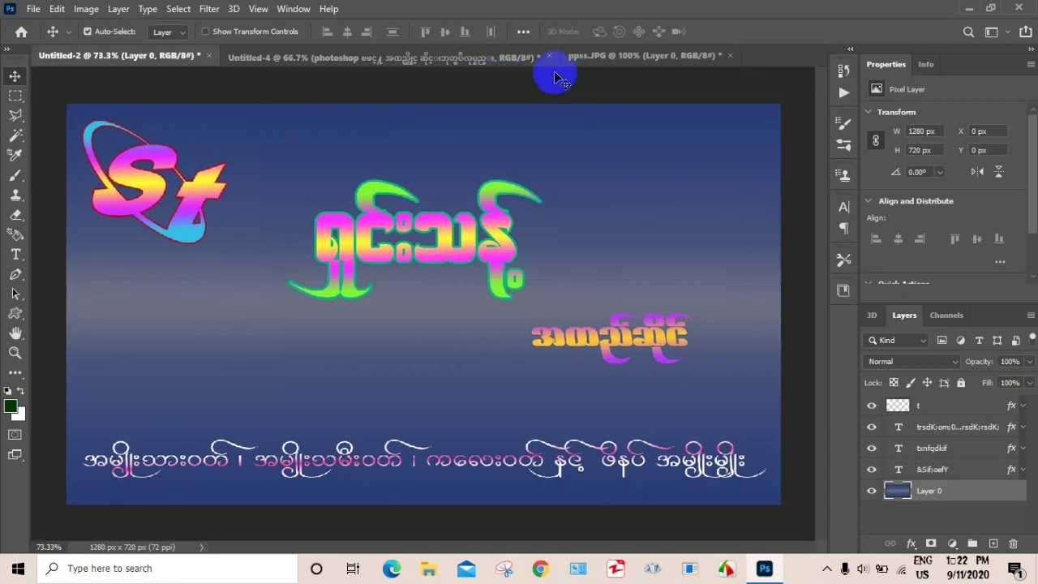
key("ctrl+r")
left_click_drag(469, 81, 470, 109)
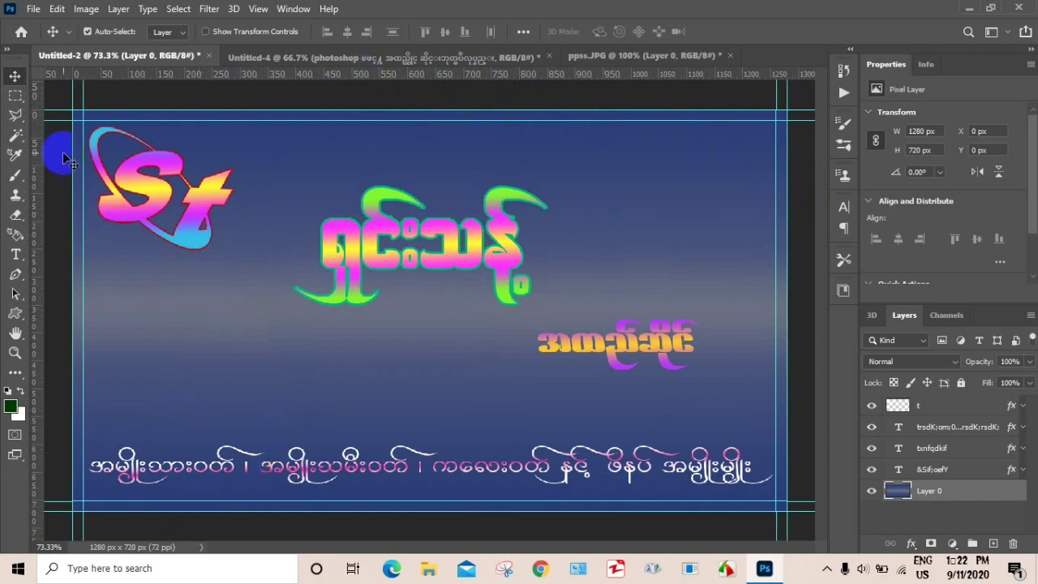
Step: Select the whole canvas and subtract the inner guide rectangle, leaving a narrow frame-shaped selection around the banner
left_click(16, 95)
left_click_drag(72, 110, 785, 512)
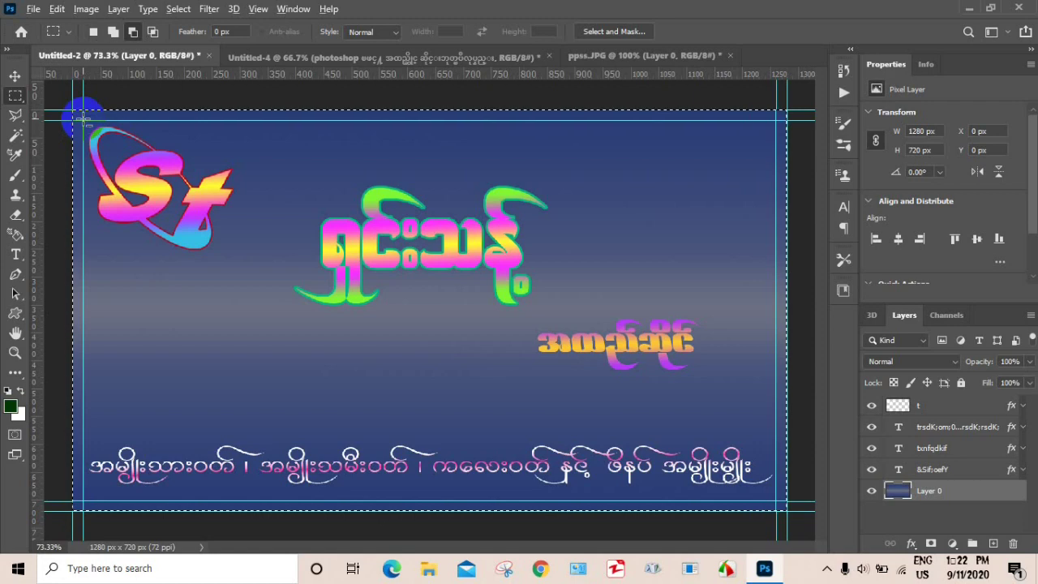
left_click_drag(83, 120, 777, 501)
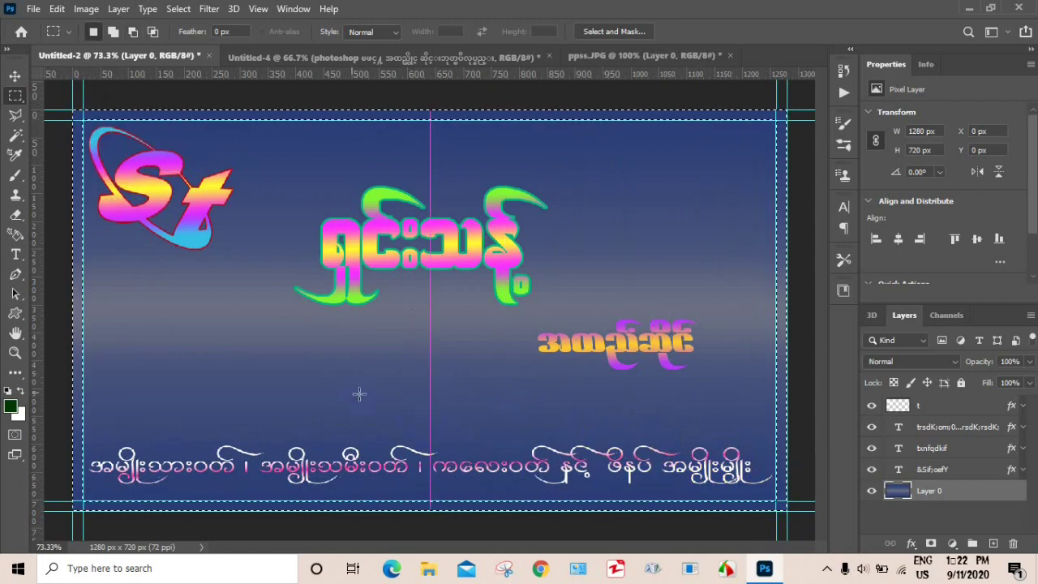
Step: Choose the Paint Bucket tool with the foreground colour set to purple #8908d3
left_click(15, 373)
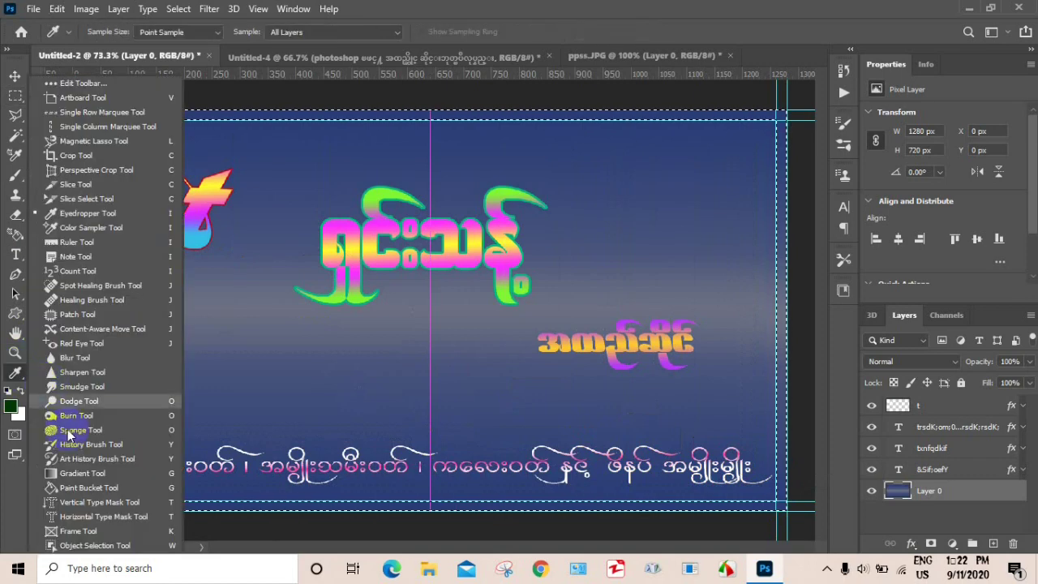
left_click(73, 488)
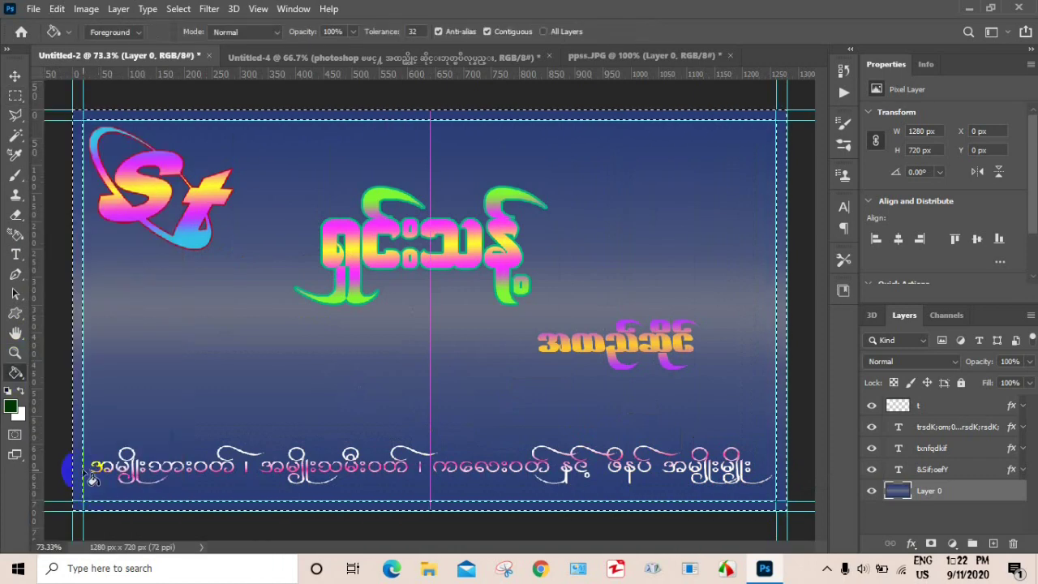
left_click(10, 407)
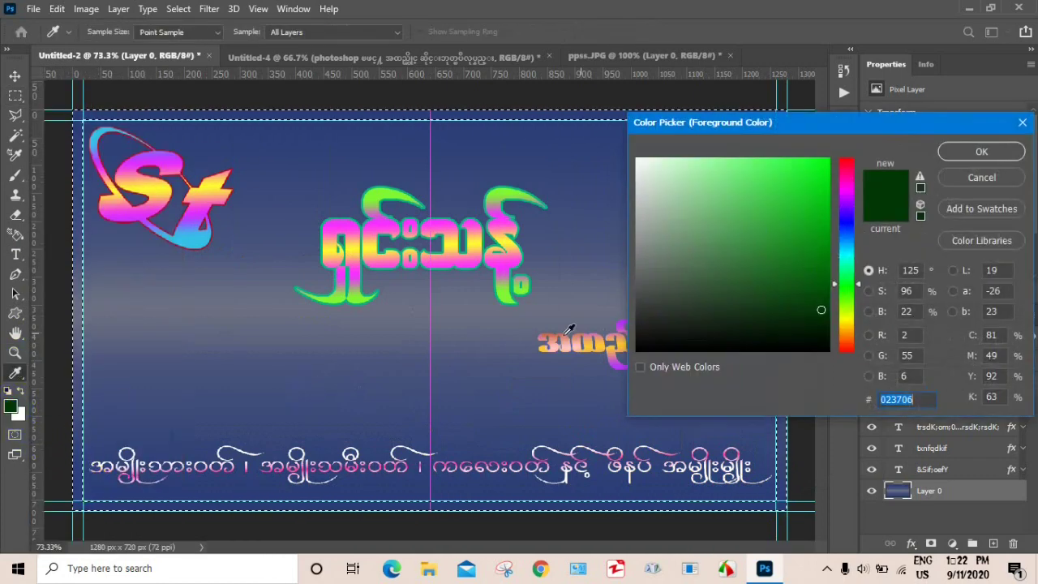
left_click(851, 201)
left_click_drag(828, 200, 821, 189)
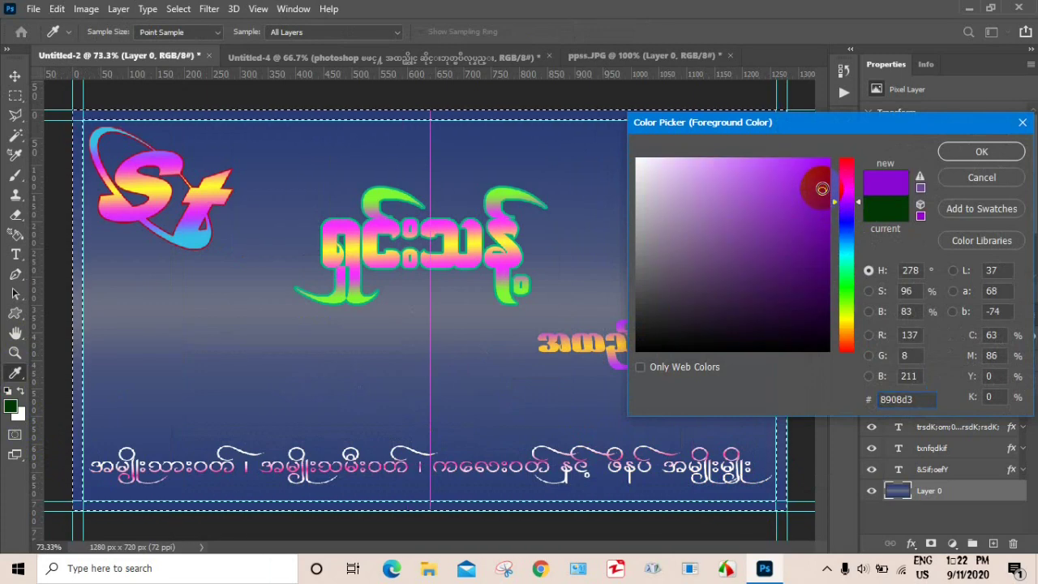
left_click(959, 152)
key("g")
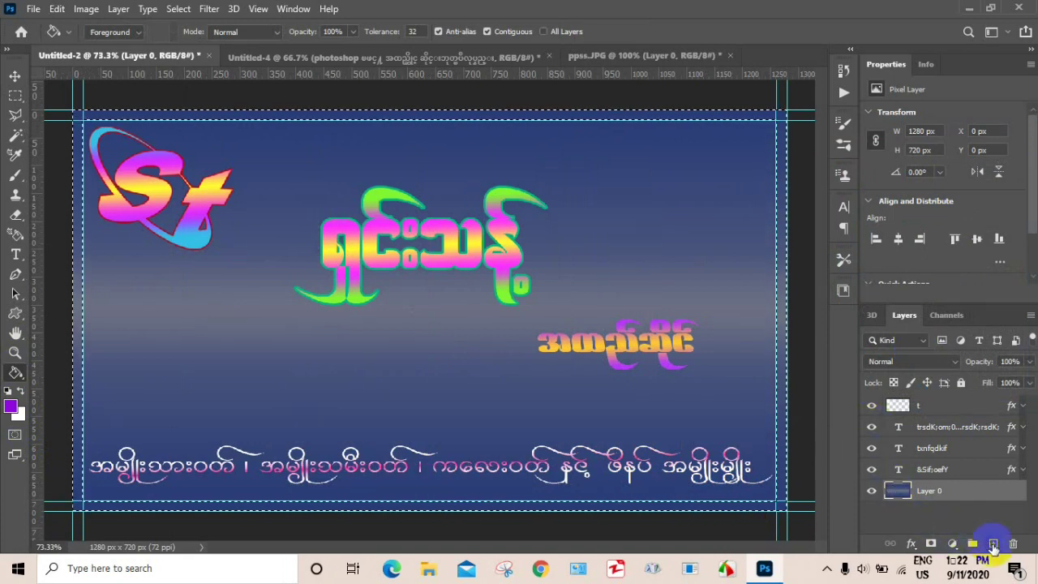
Step: Fill the frame selection with the foreground purple on a new layer above Layer 0, deselect, and hide the guides
left_click(994, 543)
left_click(725, 120)
left_click(13, 119)
left_click(14, 76)
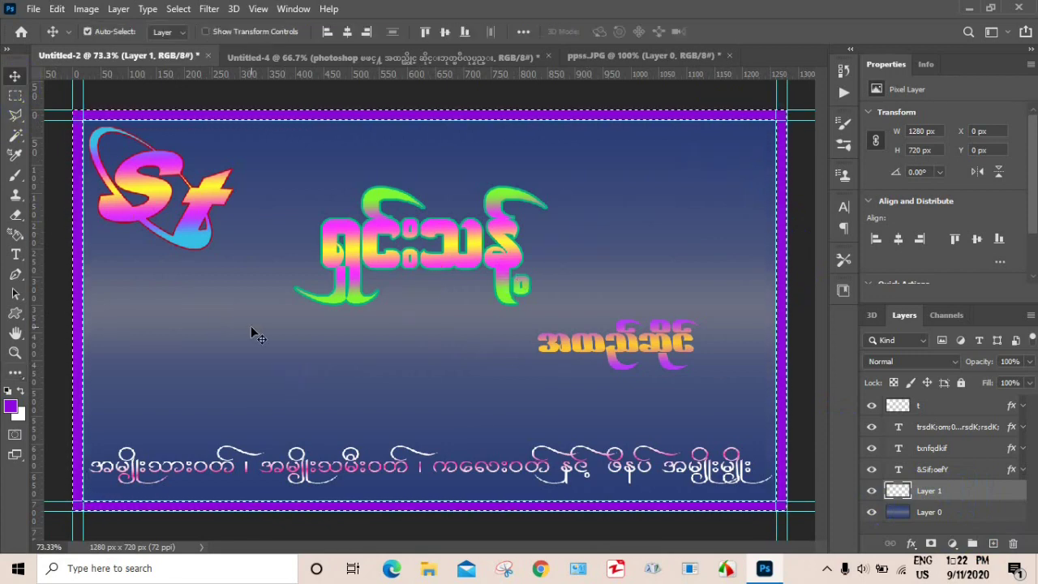
key("ctrl+d")
left_click(777, 116)
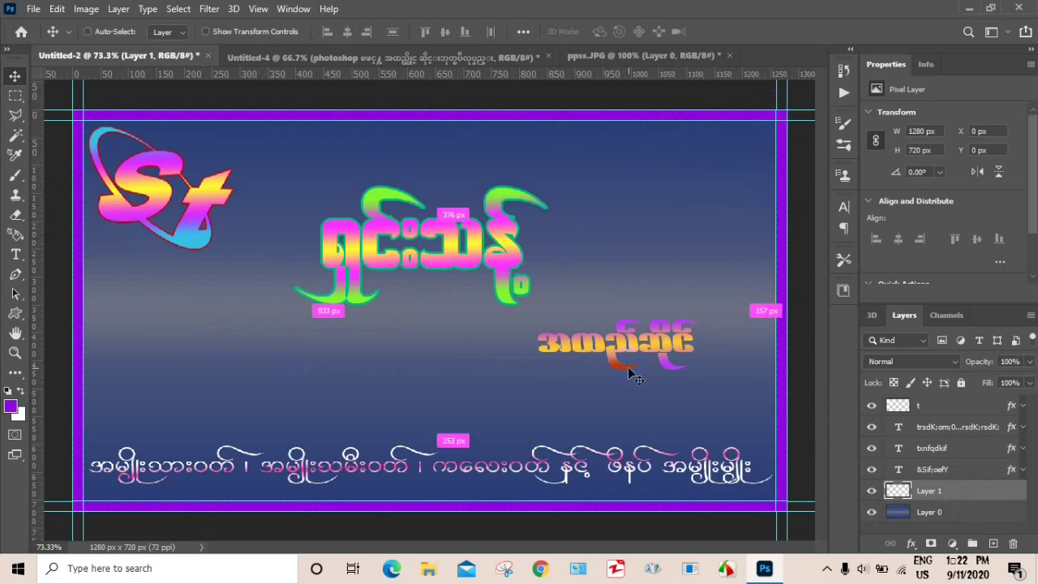
key("ctrl+h")
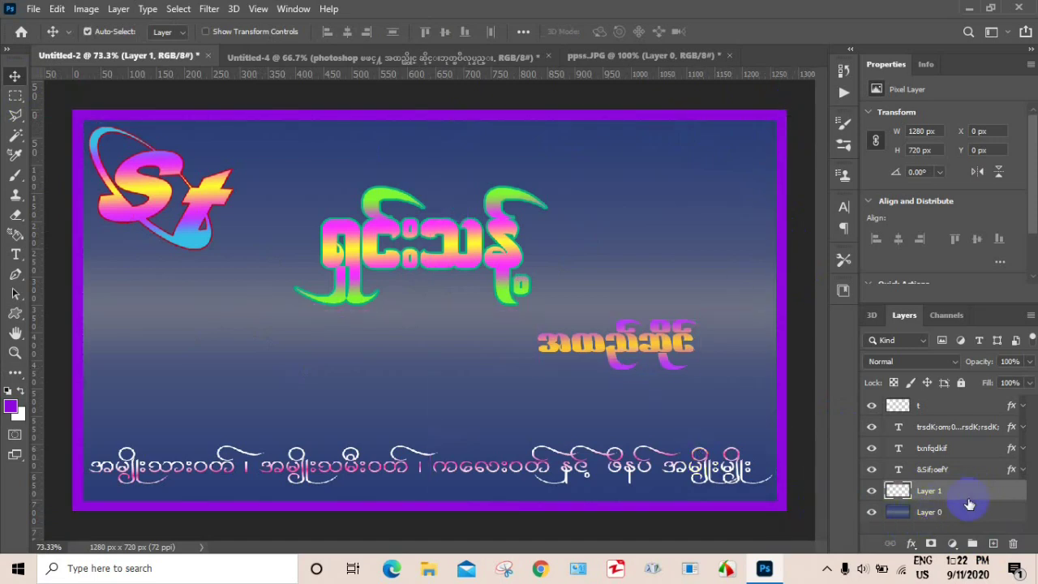
Step: Add a 3 px dark blue outside Stroke at 100% opacity to the purple border layer
left_click(912, 544)
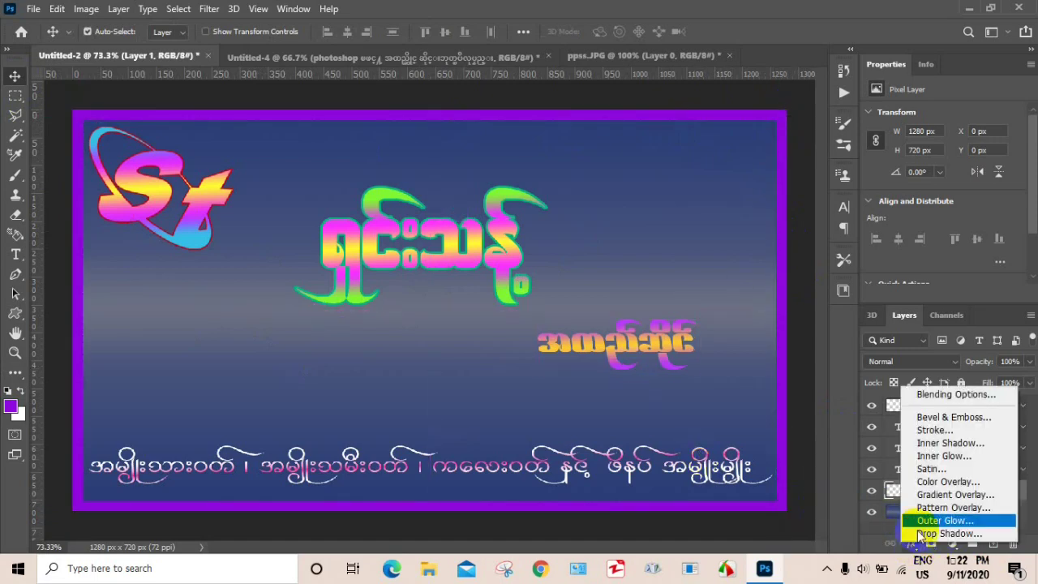
left_click(938, 429)
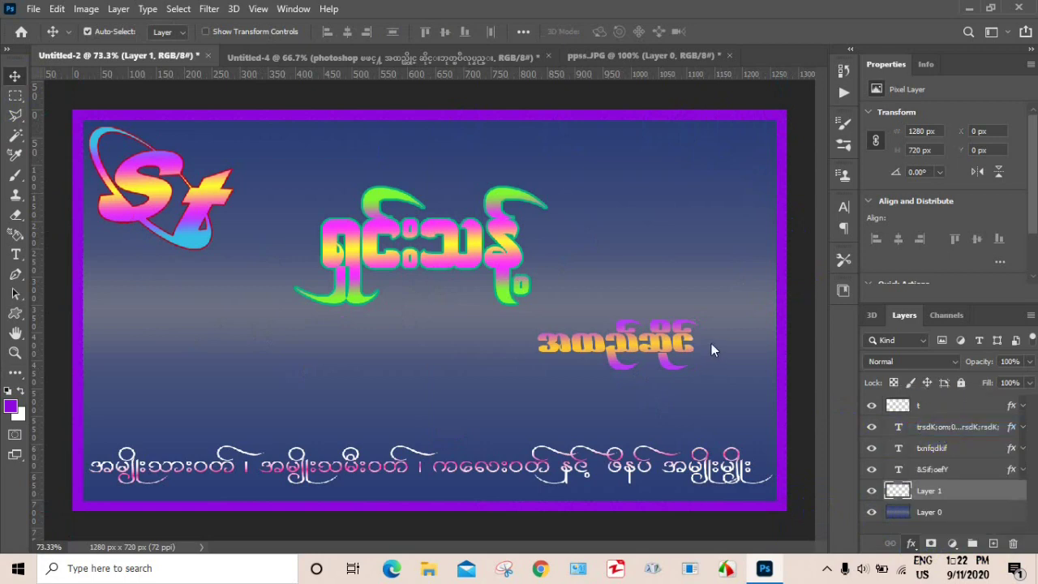
mouse_move(695, 102)
left_mouse_down()
mouse_move(843, 170)
mouse_move(808, 128)
left_mouse_up()
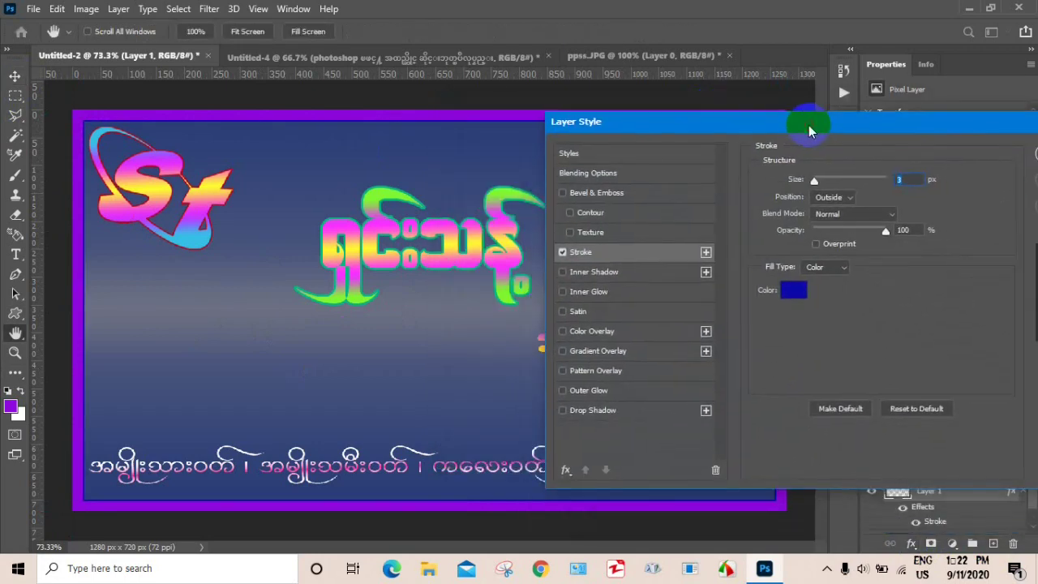
Step: Enable Bevel & Emboss on the border, try several gloss contours, and use the ring-shaped one
left_click(562, 193)
left_click(590, 193)
left_click_drag(891, 123, 811, 146)
left_click(768, 369)
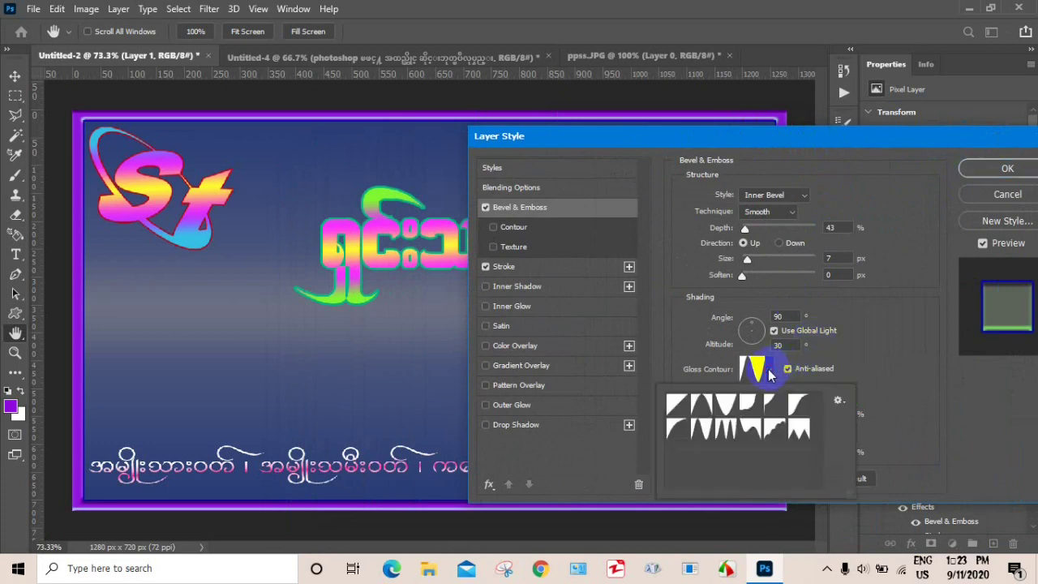
left_click(729, 432)
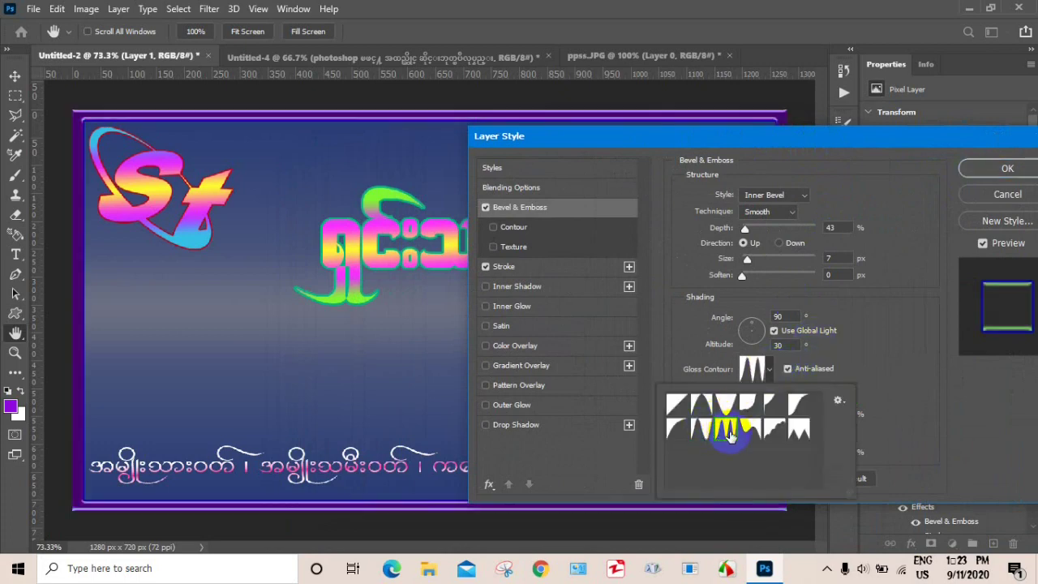
left_click(754, 431)
left_click(704, 429)
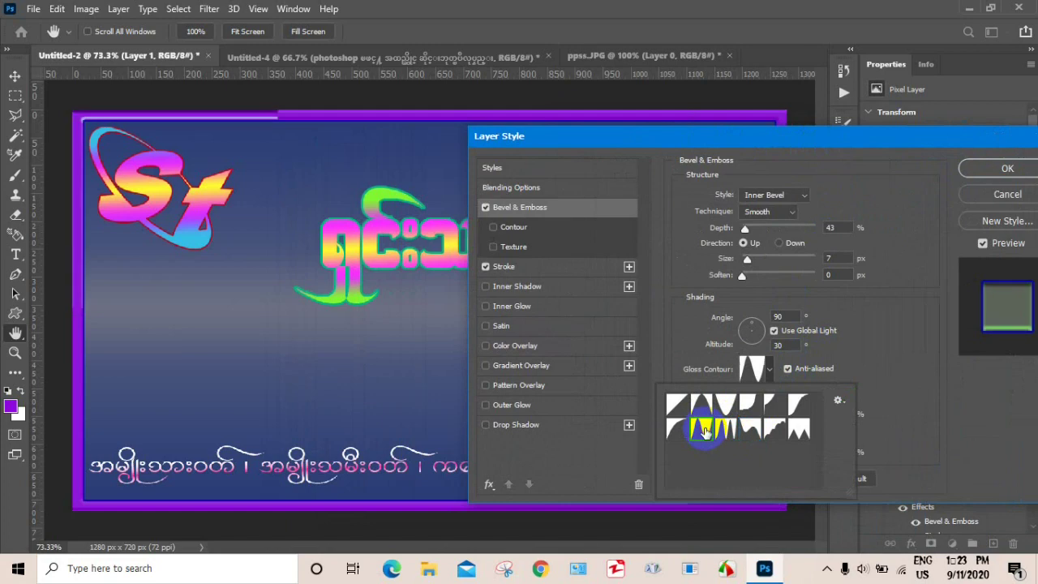
Step: Set the border bevel's size to 5 px with soften at 0 px, apply the layer style, and collapse the effects list
mouse_move(747, 259)
left_mouse_down()
mouse_move(743, 278)
mouse_move(760, 281)
mouse_move(742, 275)
left_mouse_up()
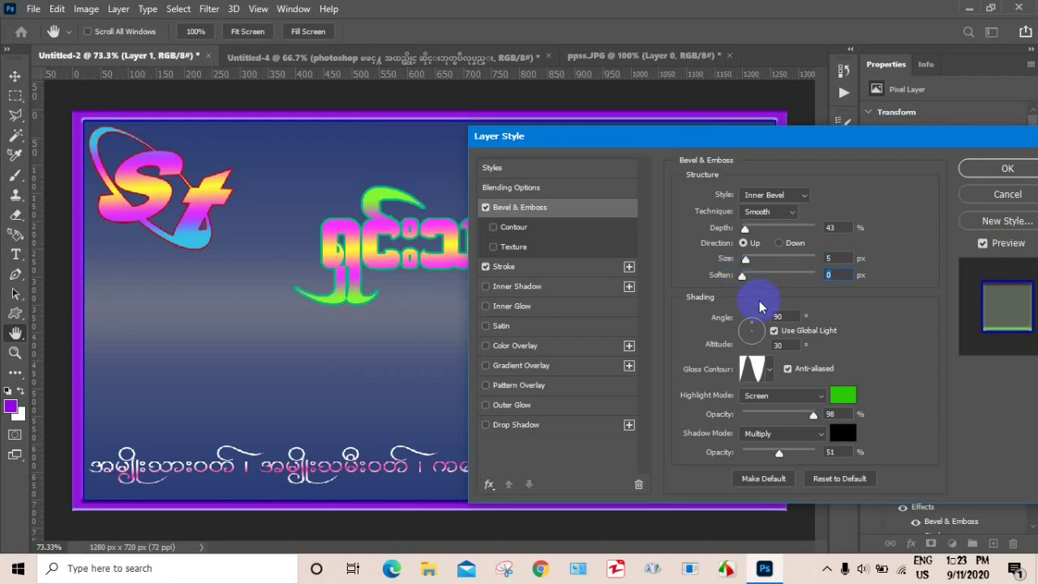
left_click_drag(842, 141, 658, 178)
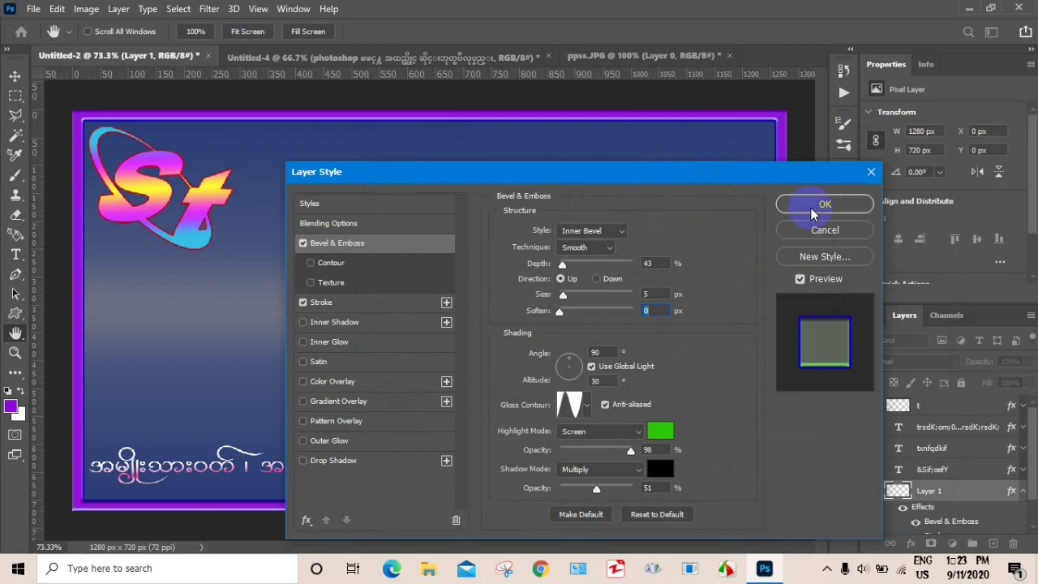
left_click(813, 209)
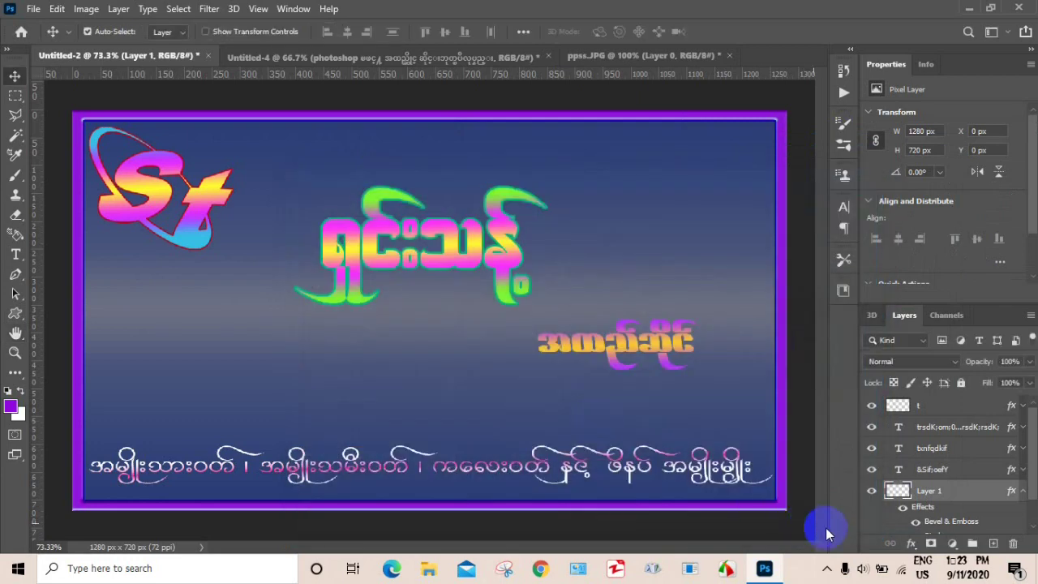
left_click(1024, 492)
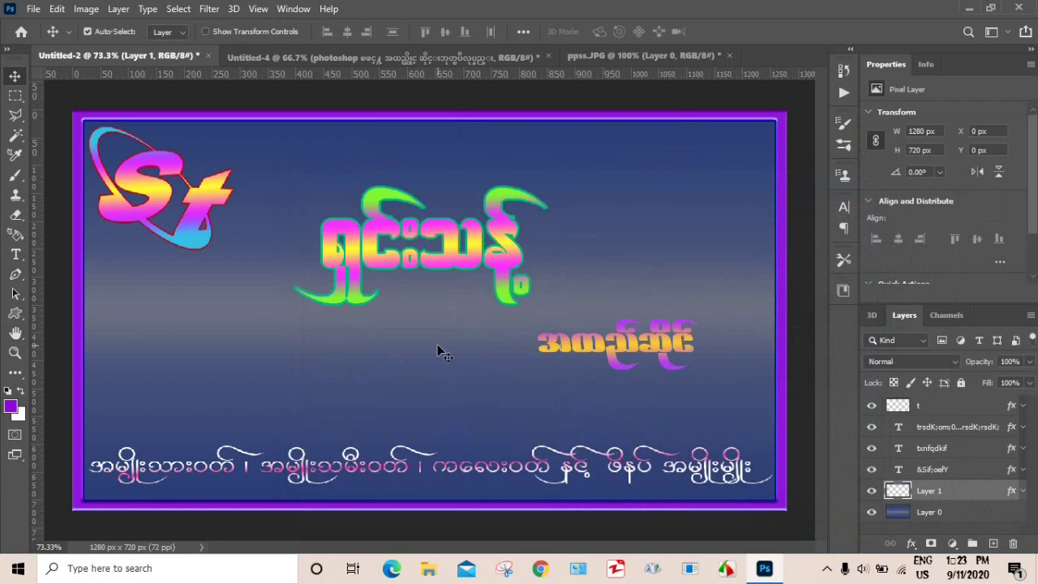